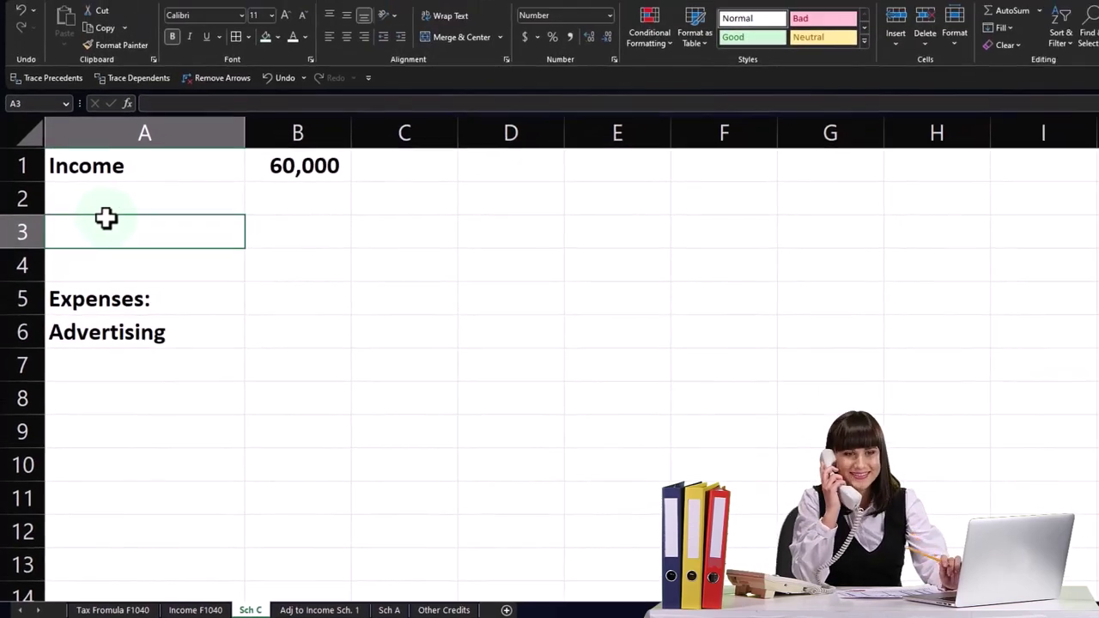
Label A3 'Total income' and enter =SUM(B1:B2) in C3, giving 60,000.
{"action": "type", "text": "Total"}
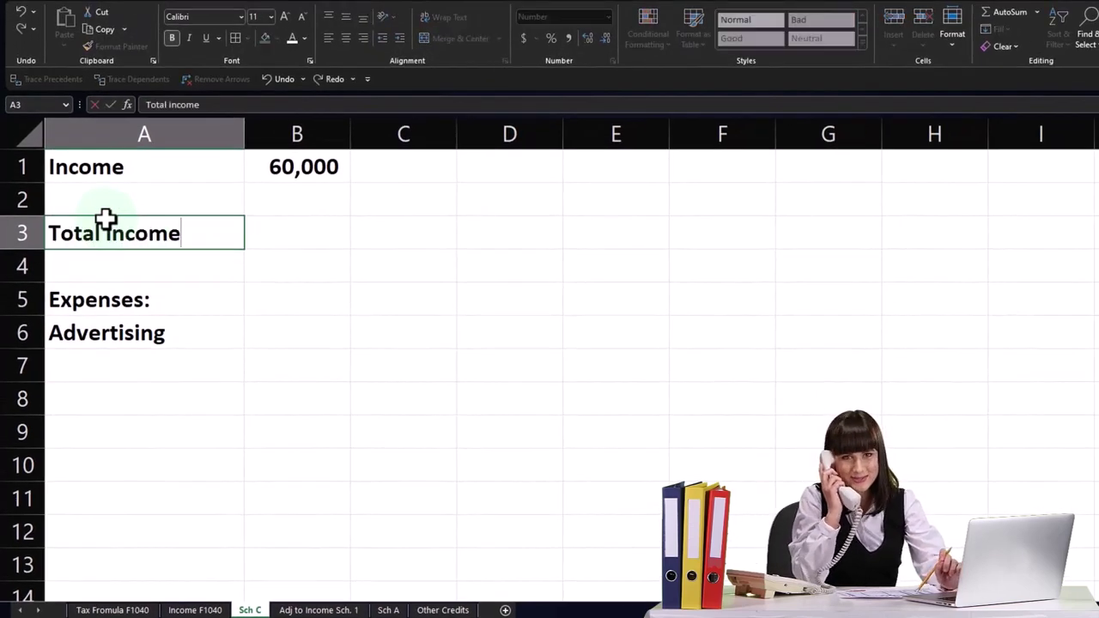
{"action": "type", "text": " income"}
{"action": "key", "text": "Tab"}
{"action": "key", "text": "Tab"}
{"action": "type", "text": "=sum("}
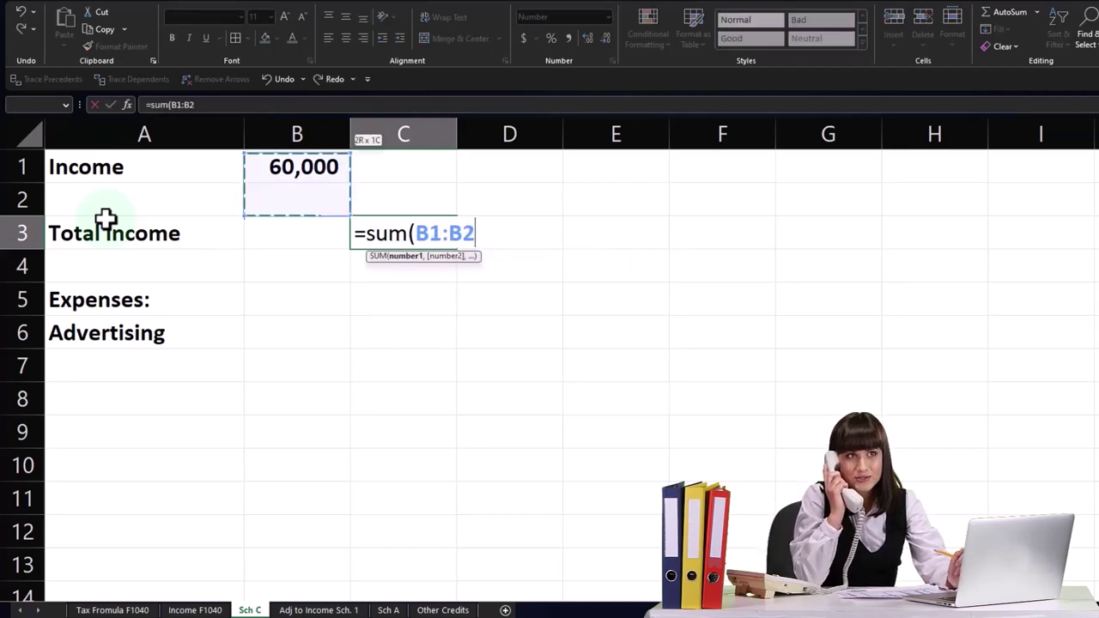
{"action": "key", "text": "Return"}
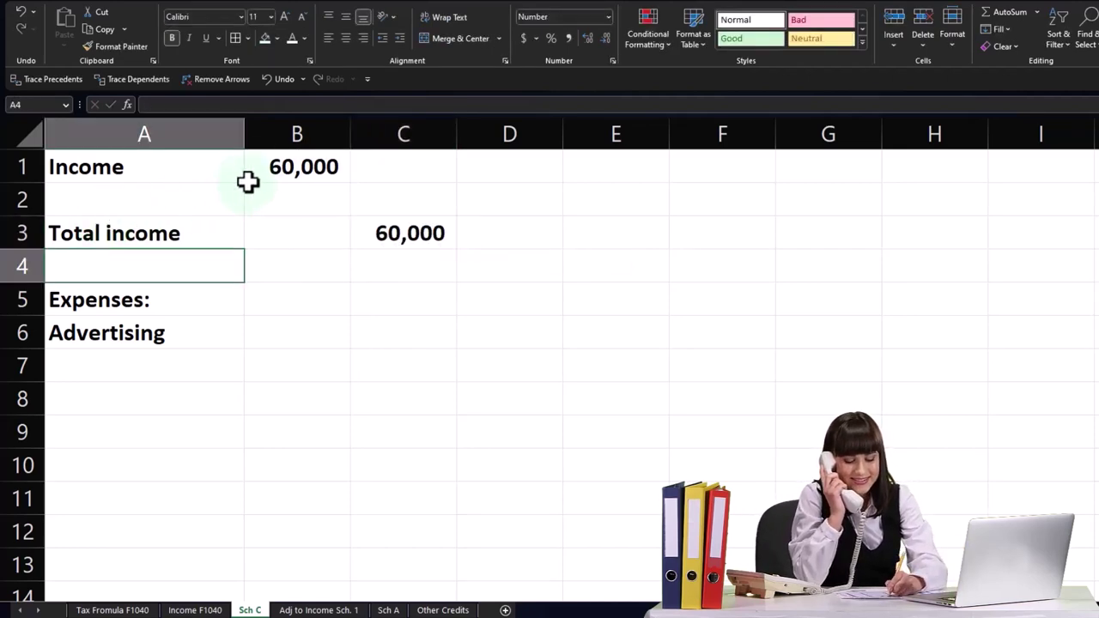
Apply All Borders to the income area A1:B2 and select the expense area A6:B10.
{"action": "left_click", "coordinate": [185, 165]}
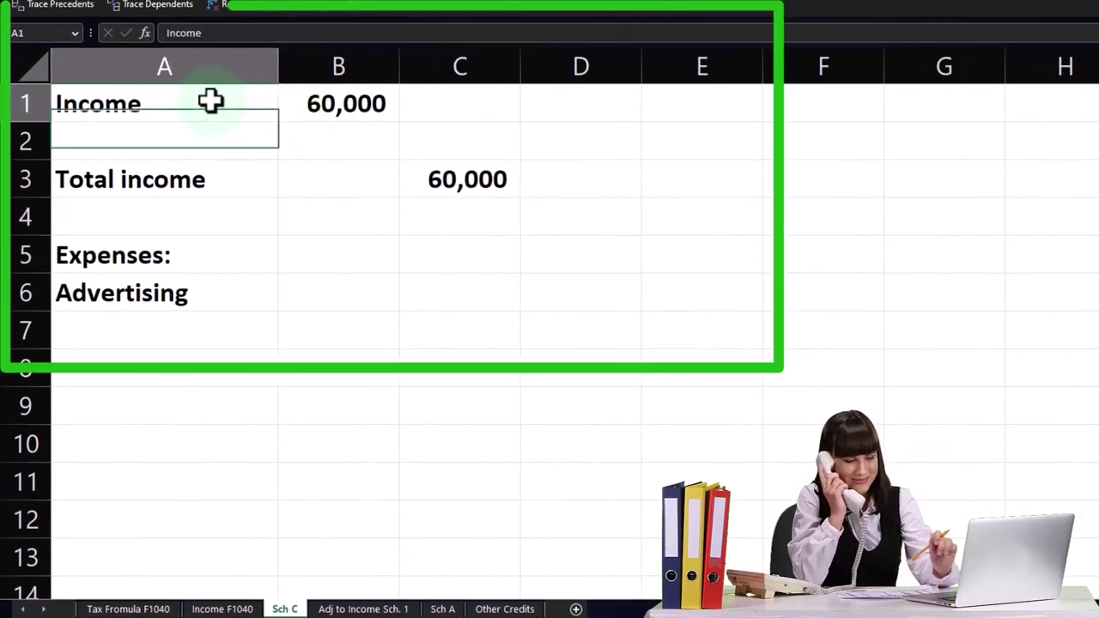
{"action": "left_click_drag", "start_coordinate": [210, 101], "coordinate": [298, 140]}
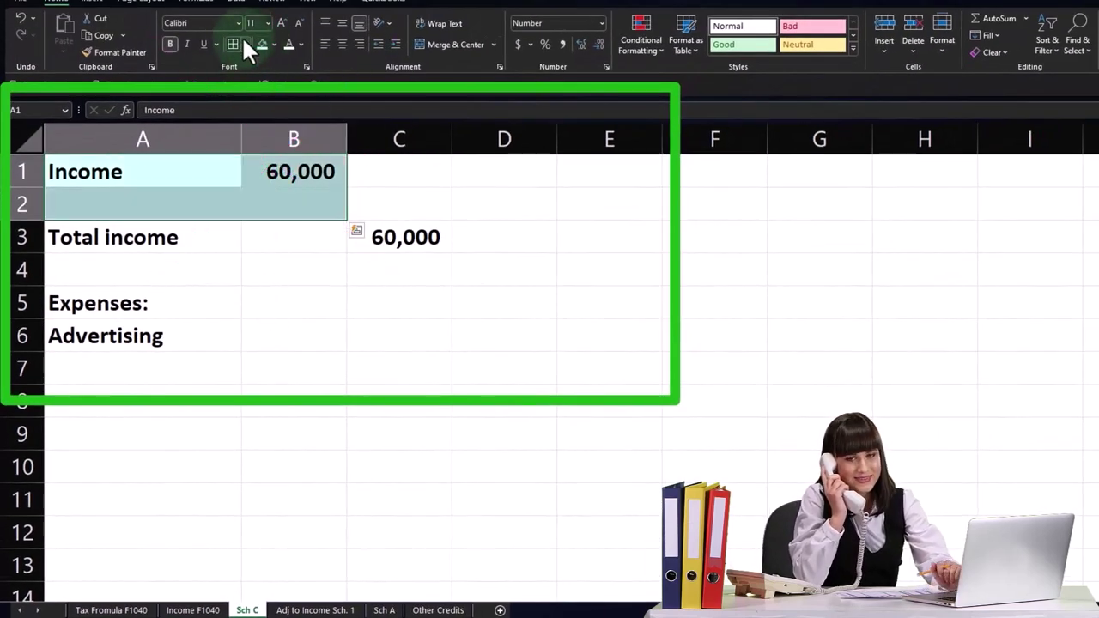
{"action": "left_click", "coordinate": [232, 43]}
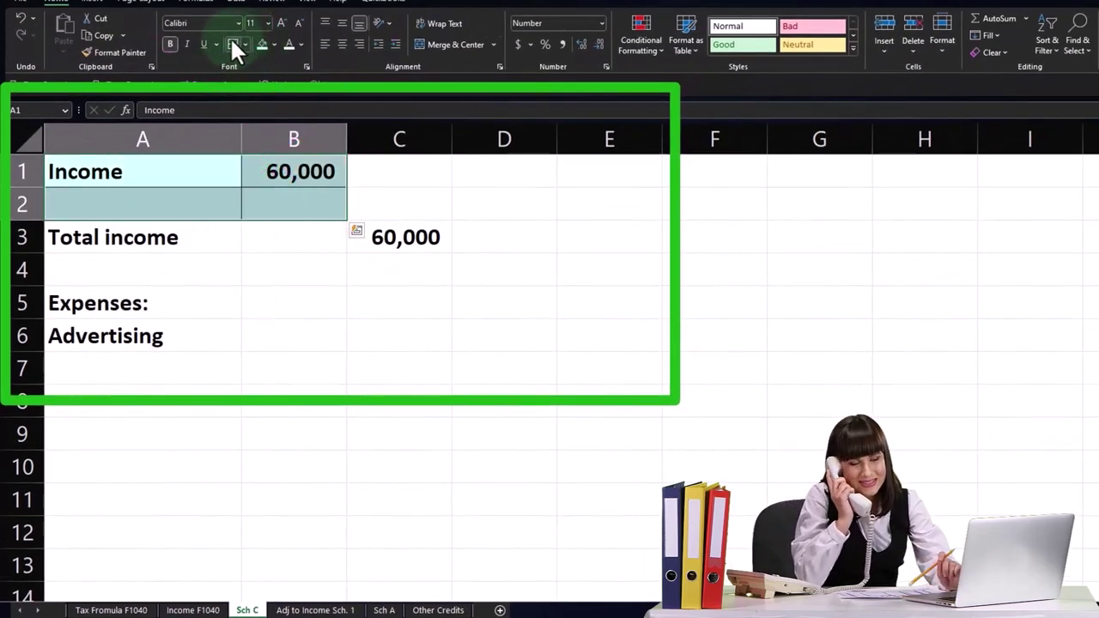
{"action": "left_click", "coordinate": [393, 275]}
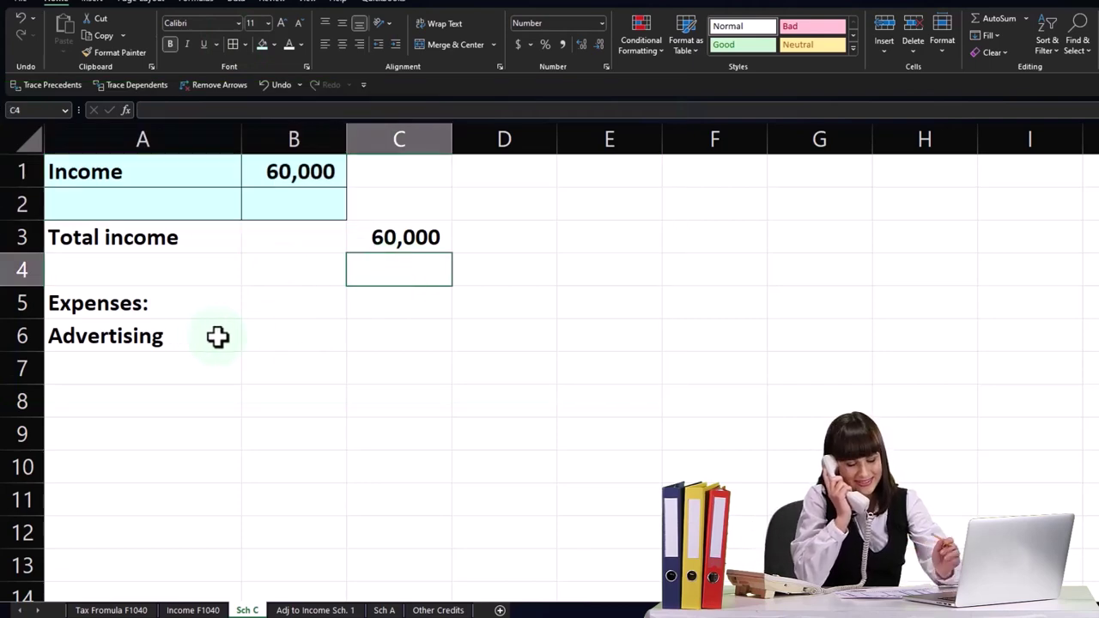
{"action": "left_click_drag", "start_coordinate": [227, 337], "coordinate": [264, 470]}
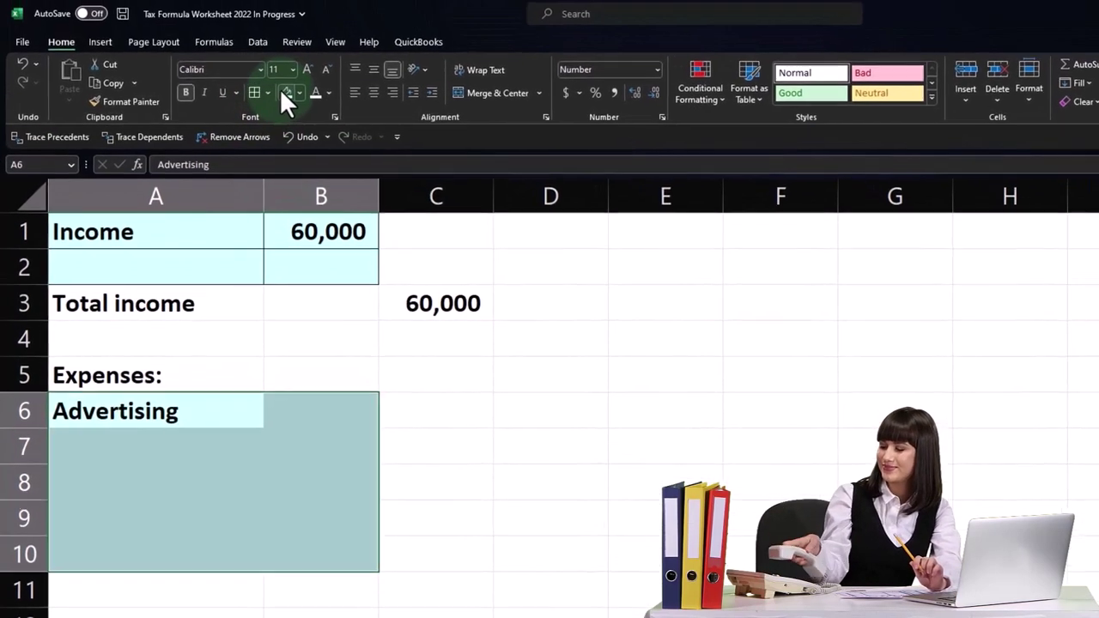
Border the expense area and add a Total expenses row summing B6:B10 in C11.
{"action": "left_click", "coordinate": [231, 42]}
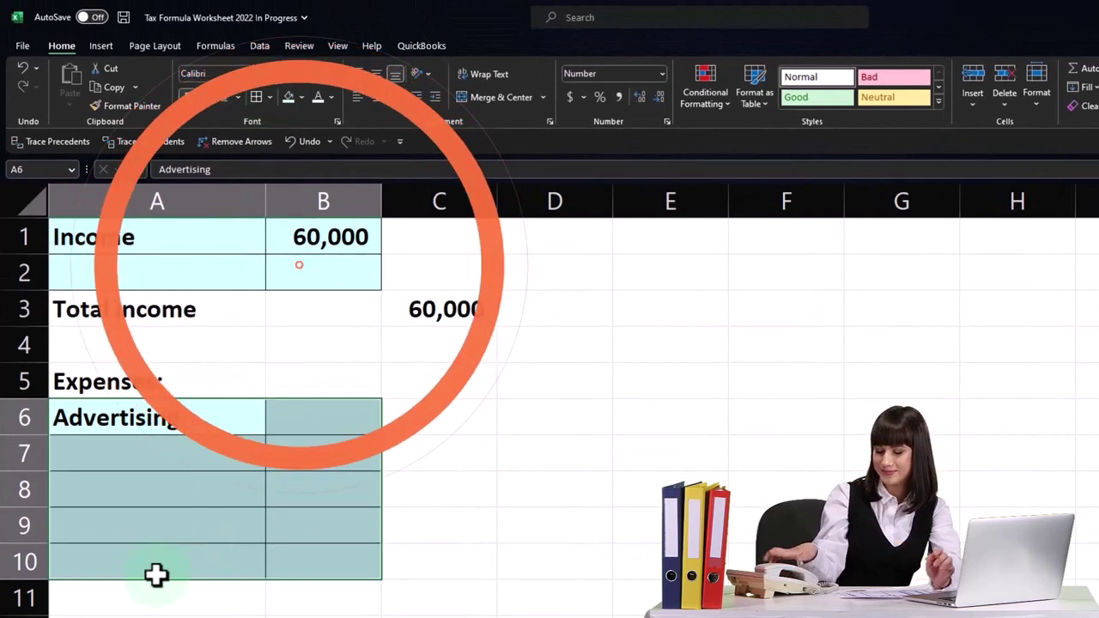
{"action": "left_click", "coordinate": [121, 598]}
{"action": "type", "text": "Total expenses"}
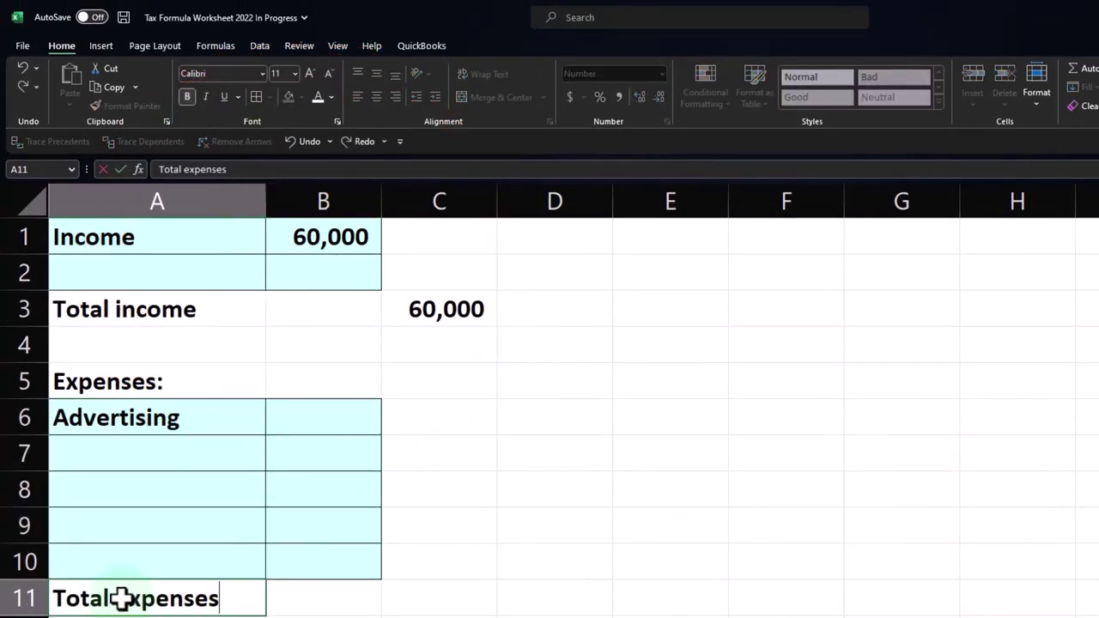
{"action": "key", "text": "Tab"}
{"action": "key", "text": "Tab"}
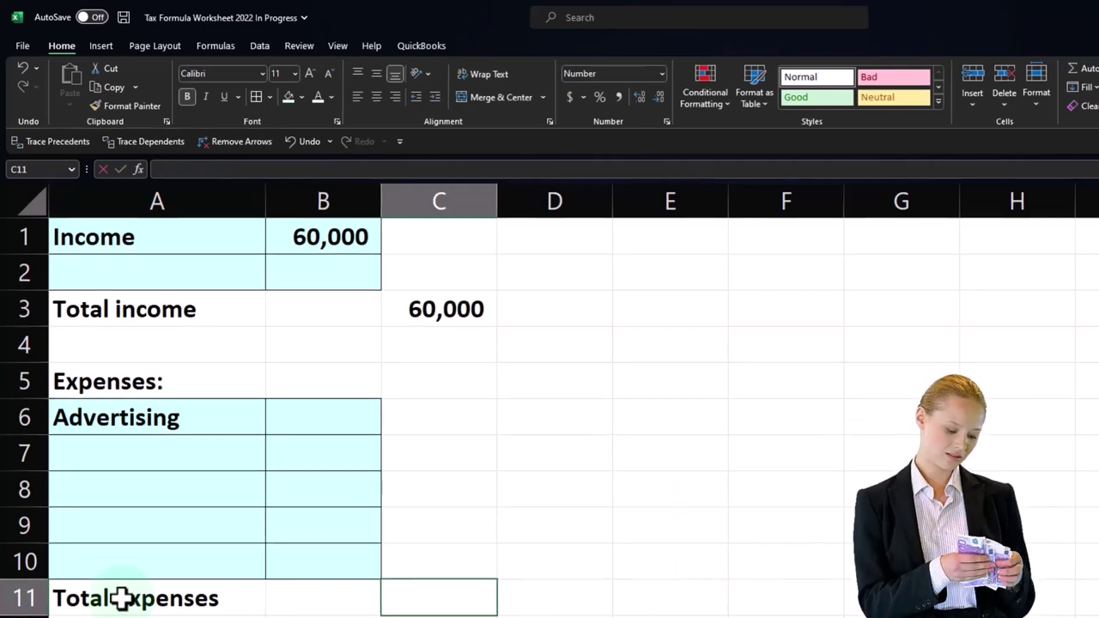
{"action": "type", "text": "=sum("}
{"action": "key", "text": "Left"}
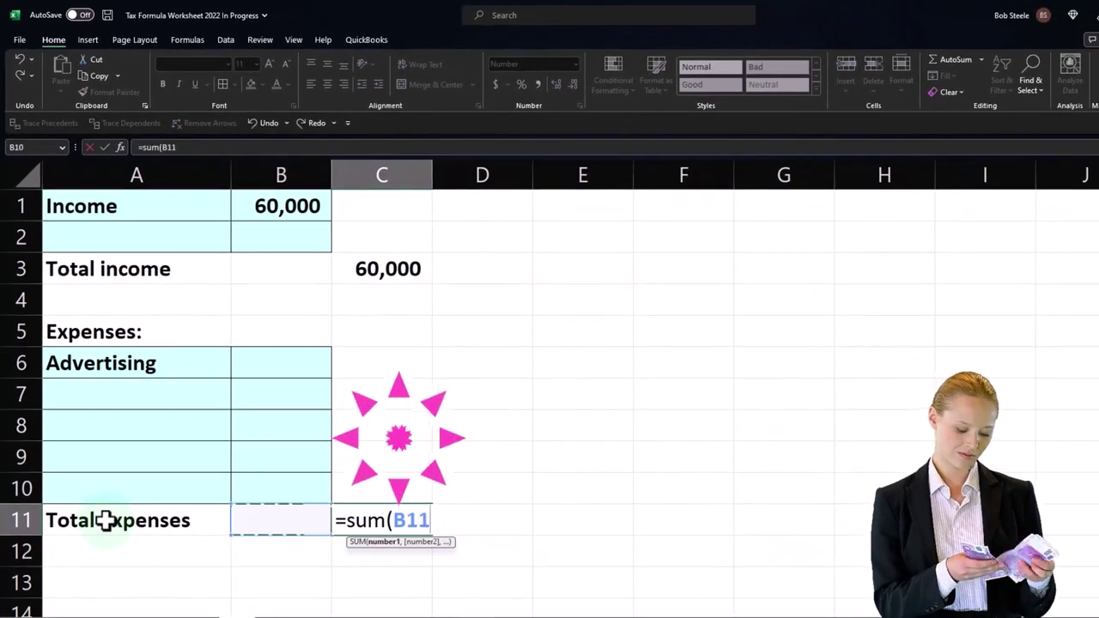
{"action": "key", "text": "Up"}
{"action": "key", "text": "shift+Up"}
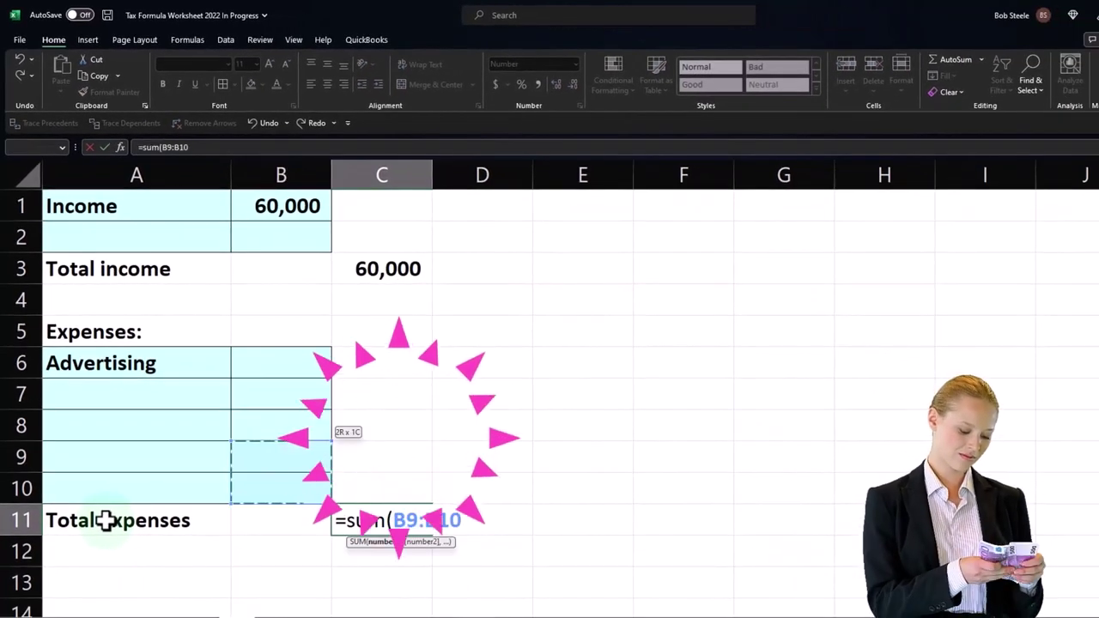
{"action": "key", "text": "shift+Up"}
{"action": "key", "text": "shift+Up"}
{"action": "key", "text": "shift+Up"}
{"action": "key", "text": "Return"}
Enter 20,000 as the Advertising amount in B6.
{"action": "left_click", "coordinate": [105, 520]}
{"action": "key", "text": "Up"}
{"action": "key", "text": "Up"}
{"action": "key", "text": "Up"}
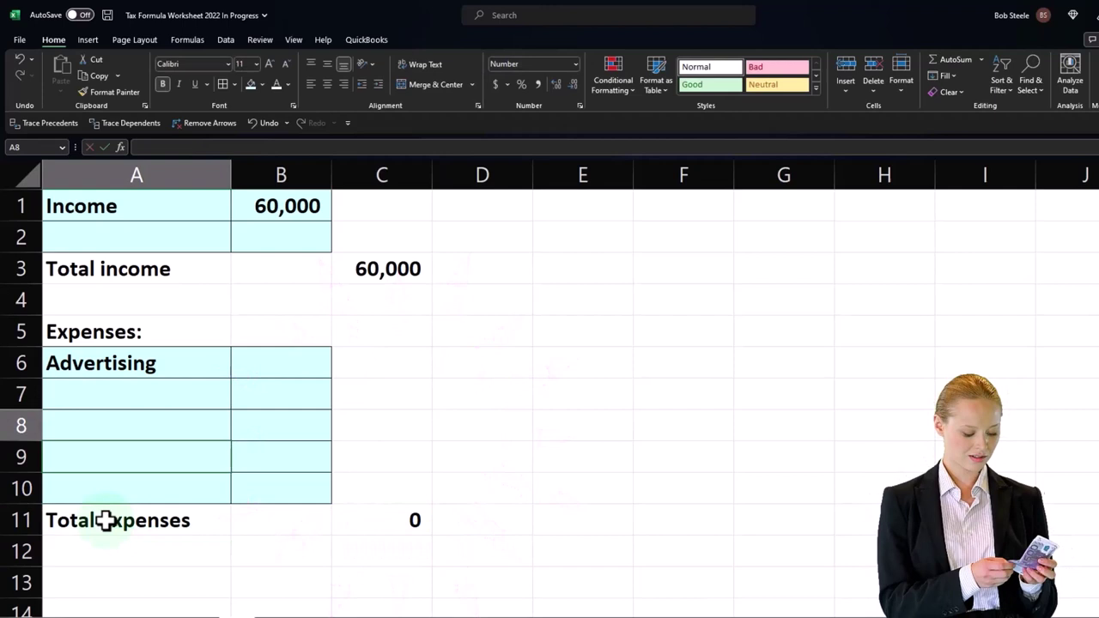
{"action": "key", "text": "Right"}
{"action": "type", "text": "20,0"}
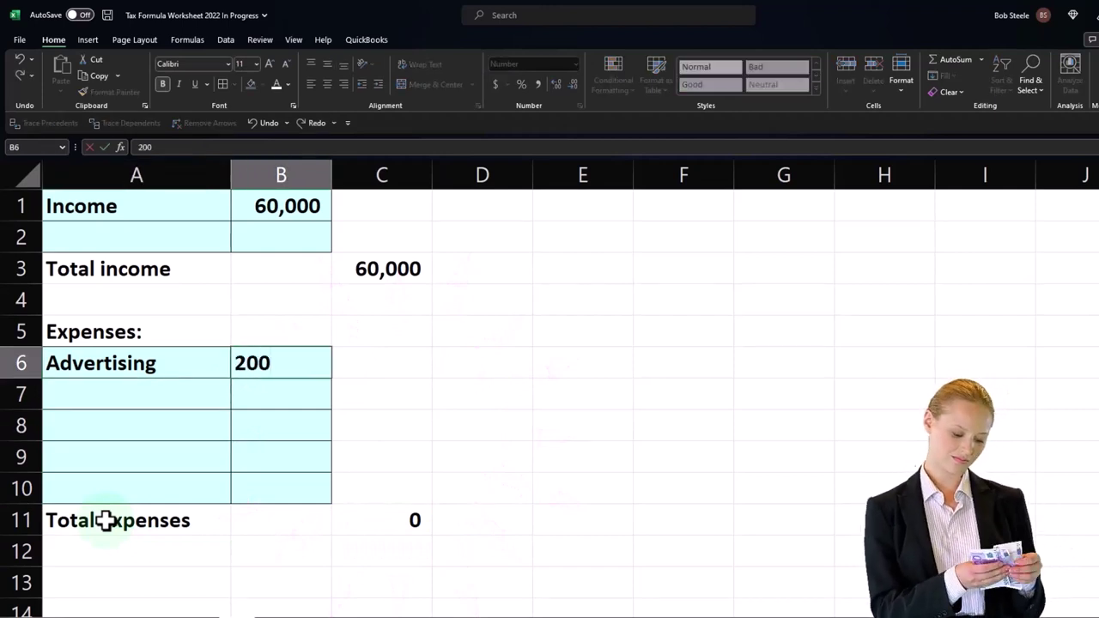
{"action": "type", "text": "00"}
{"action": "key", "text": "Return"}
{"action": "key", "text": "Return"}
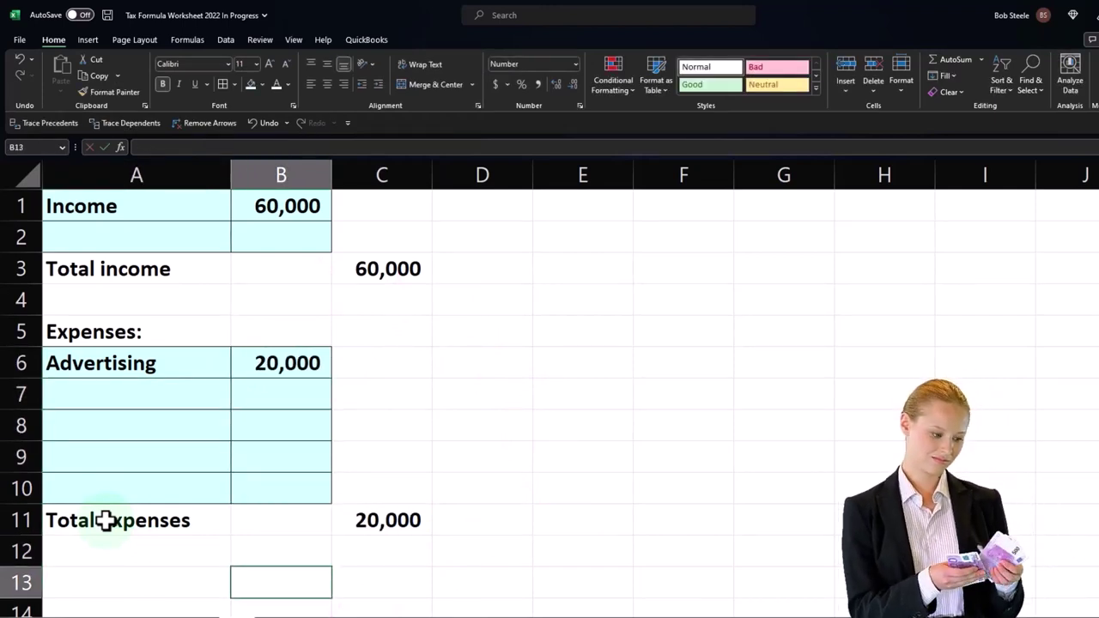
Add a 'Net income' label in A13 with =C3-C11 in C13, giving 40,000.
{"action": "key", "text": "Left"}
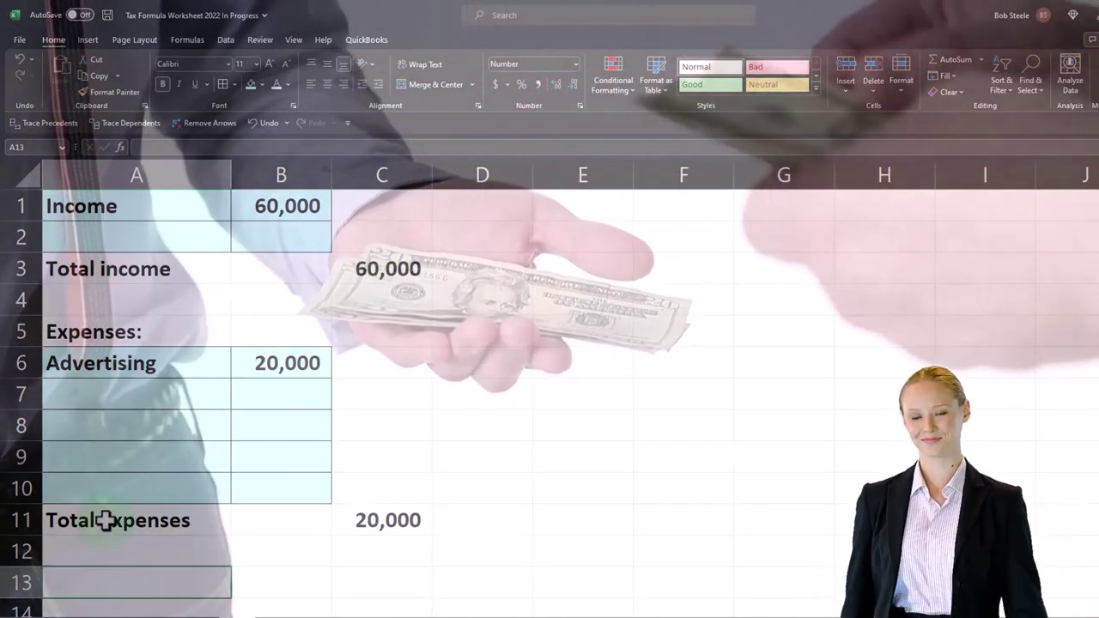
{"action": "type", "text": "Net "}
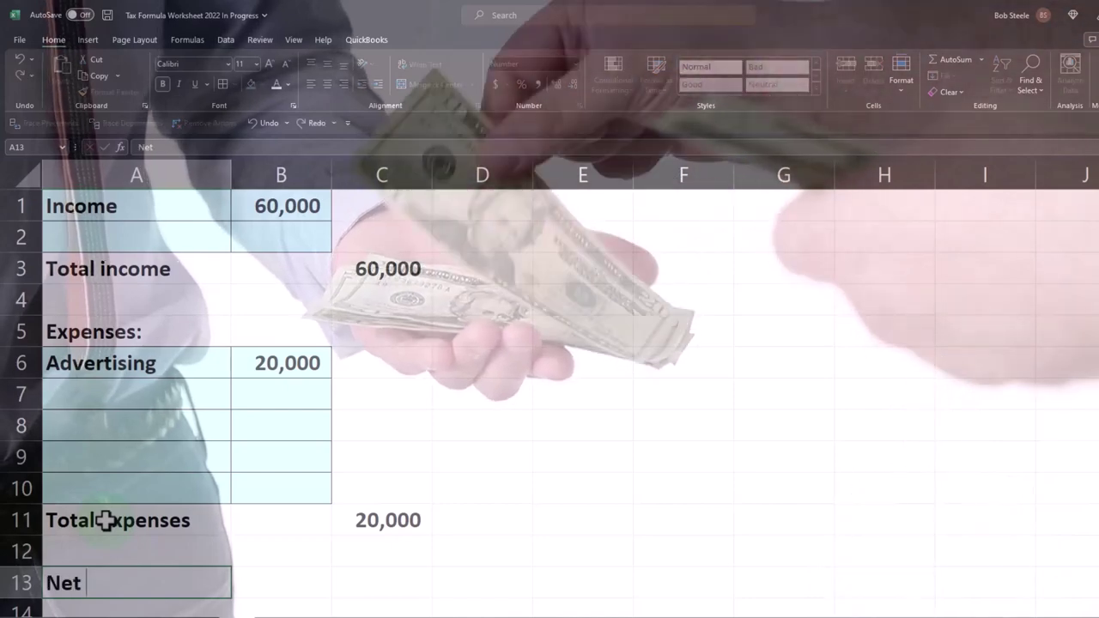
{"action": "type", "text": "income"}
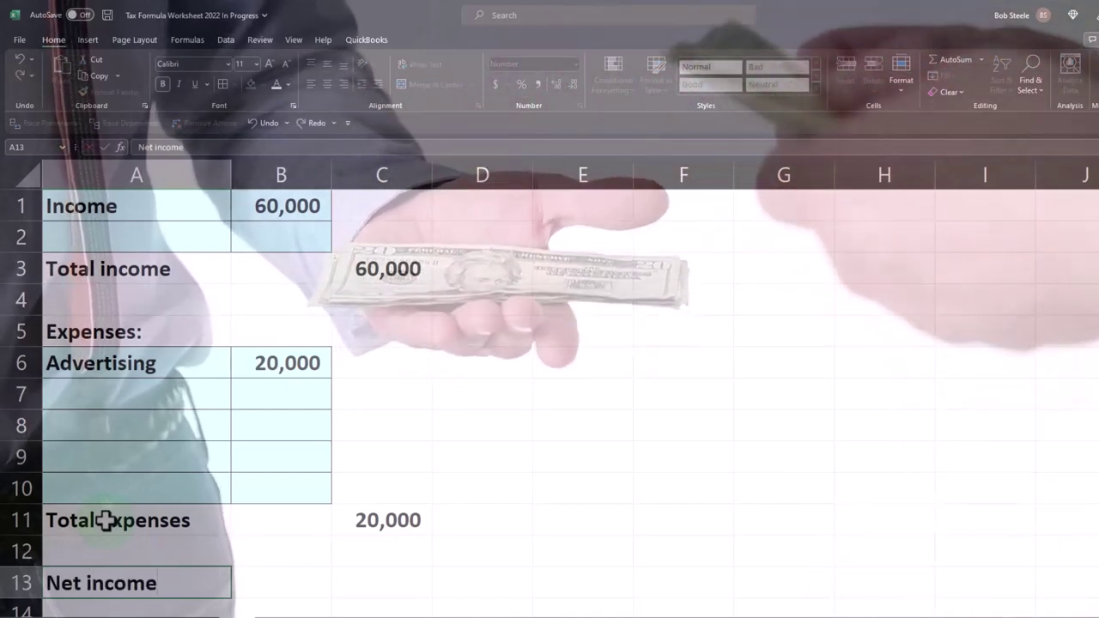
{"action": "key", "text": "Tab"}
{"action": "key", "text": "Tab"}
{"action": "type", "text": "="}
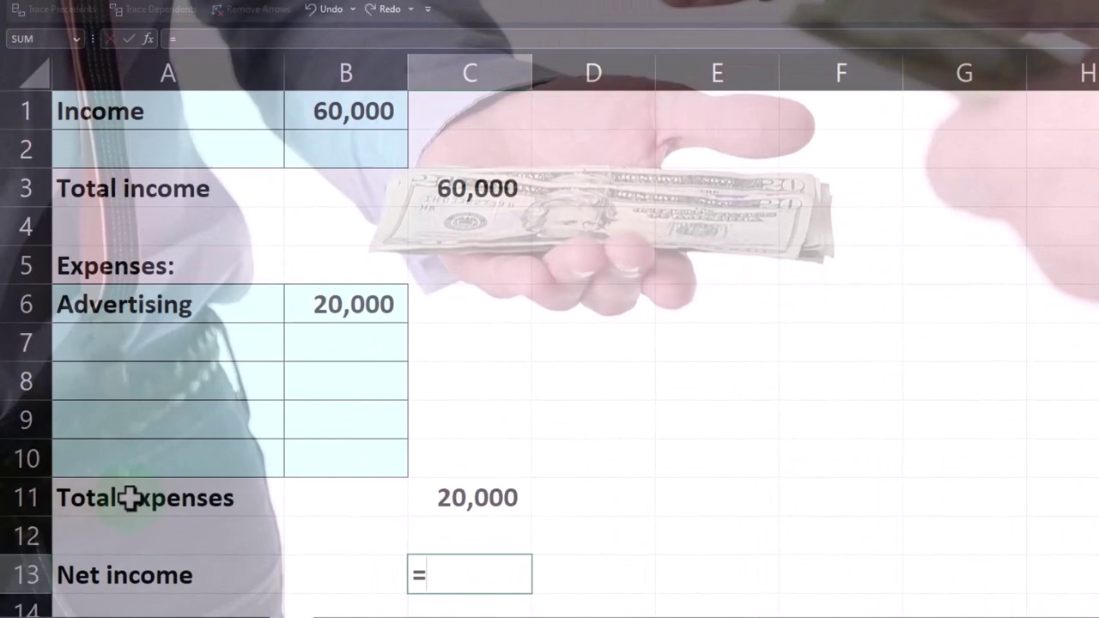
{"action": "key", "text": "Up"}
{"action": "key", "text": "Up"}
{"action": "key", "text": "Up"}
{"action": "key", "text": "Up"}
{"action": "key", "text": "Up"}
{"action": "key", "text": "Up"}
{"action": "key", "text": "Up"}
{"action": "key", "text": "Up"}
{"action": "key", "text": "Up"}
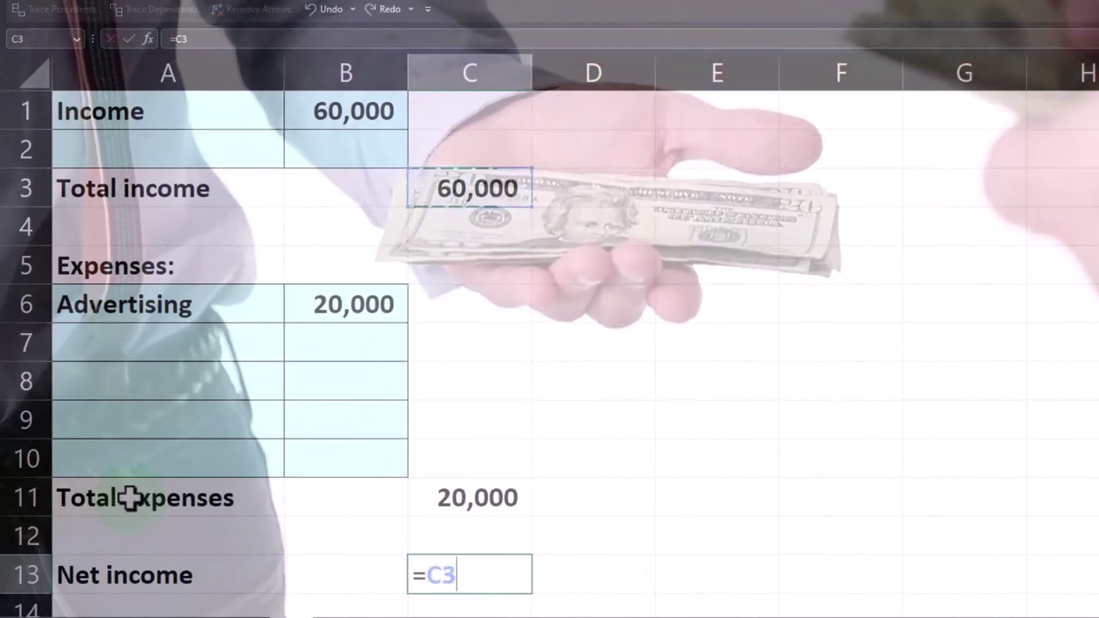
{"action": "key", "text": "Return"}
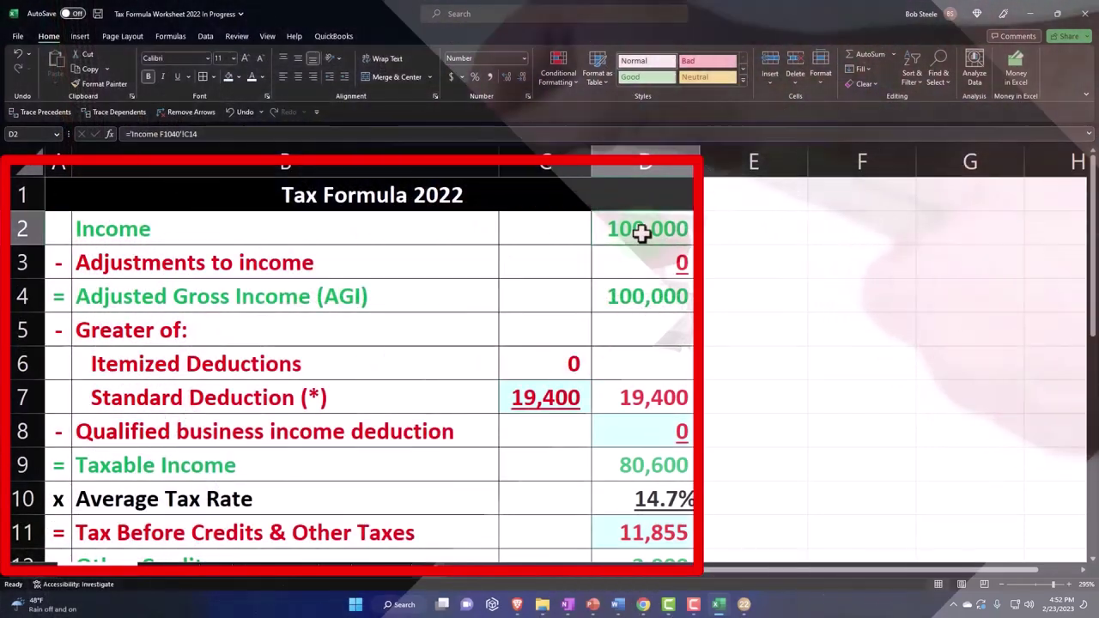
Append +'Sch C'!C13 to the F1040 Income formula in D2, making income 140,000.
{"action": "double_click", "coordinate": [649, 230]}
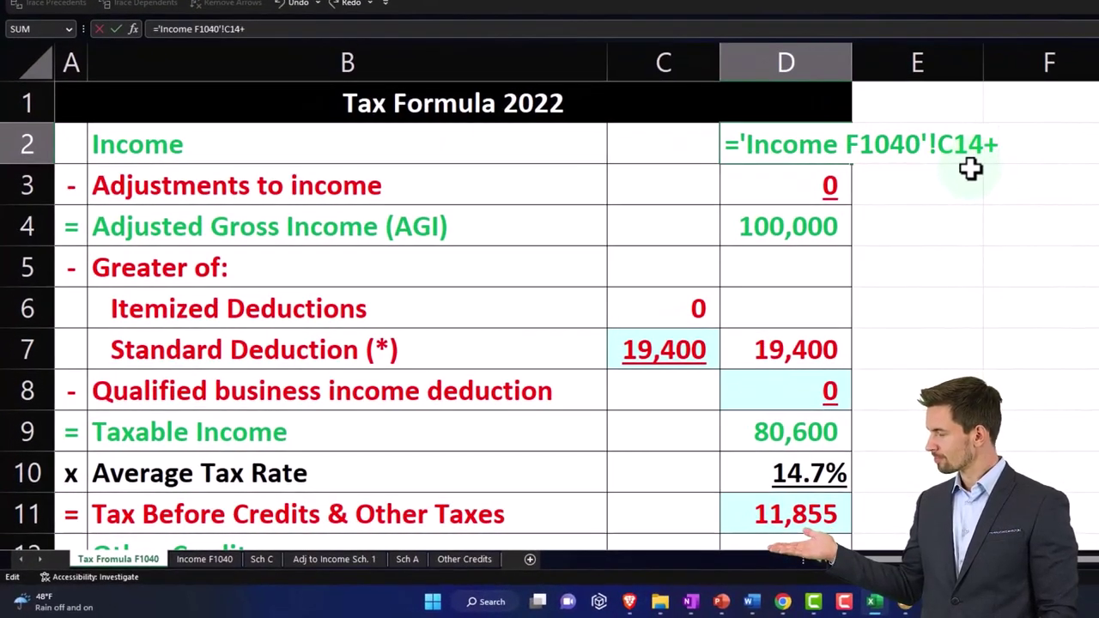
{"action": "left_click", "coordinate": [258, 560]}
{"action": "left_click", "coordinate": [369, 491]}
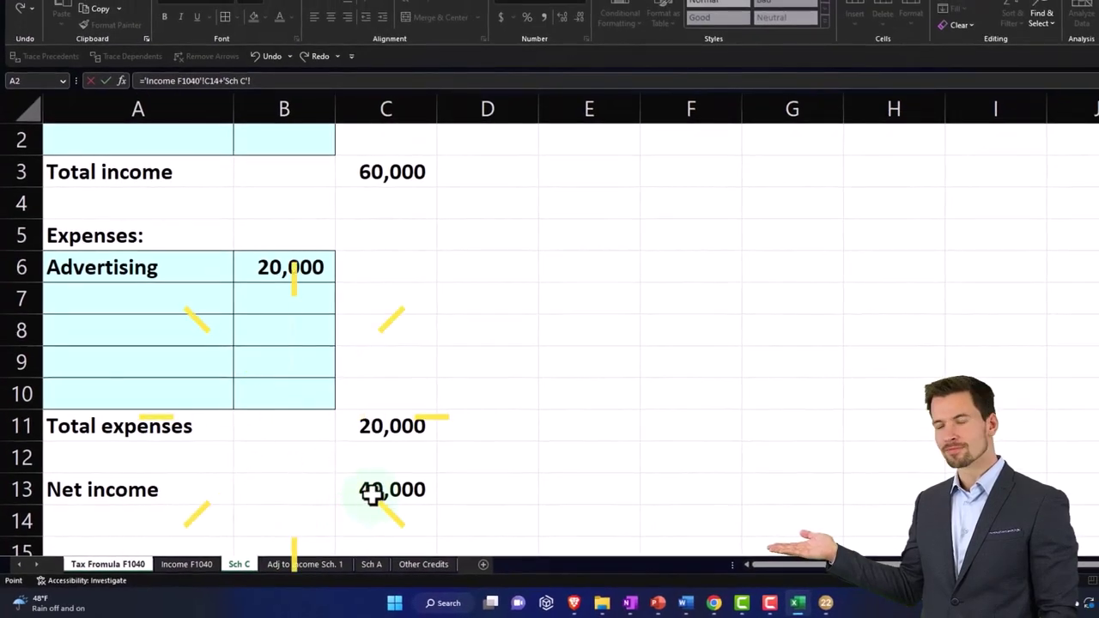
{"action": "key", "text": "Return"}
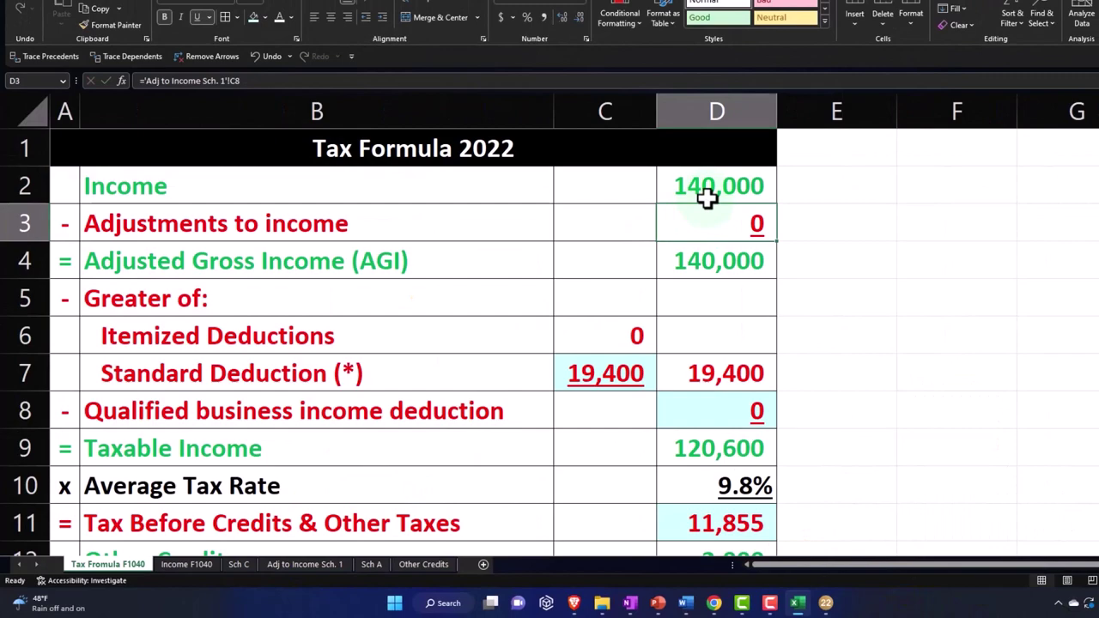
Switch to Lacerte and scroll through the return's Schedule C.
{"action": "left_click", "coordinate": [825, 603]}
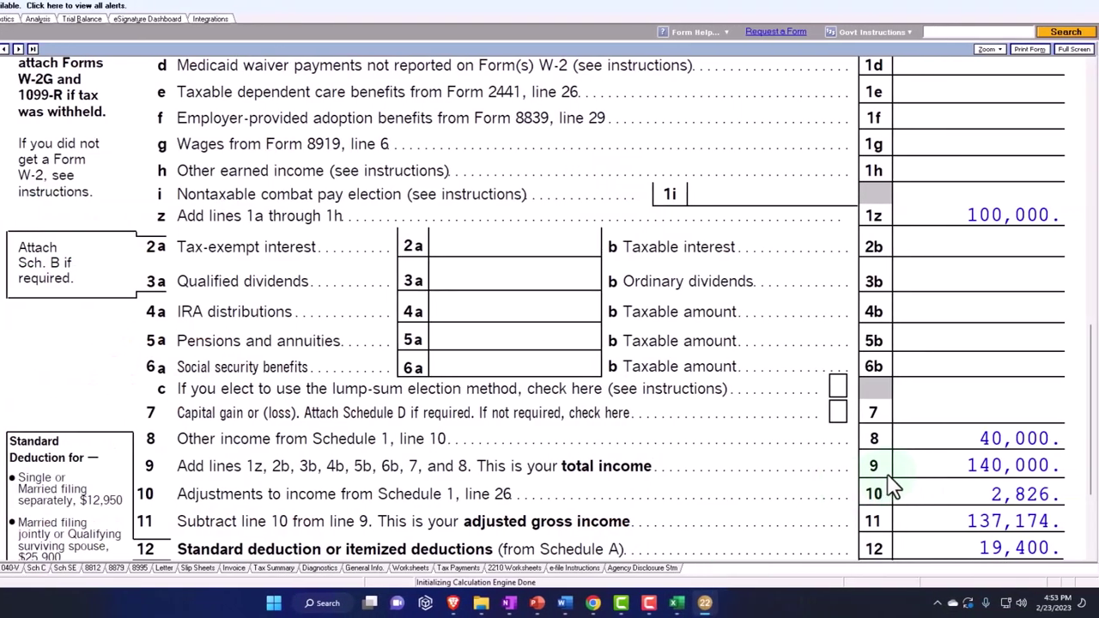
{"action": "scroll", "coordinate": [515, 309], "scroll_direction": "down", "scroll_amount": 3}
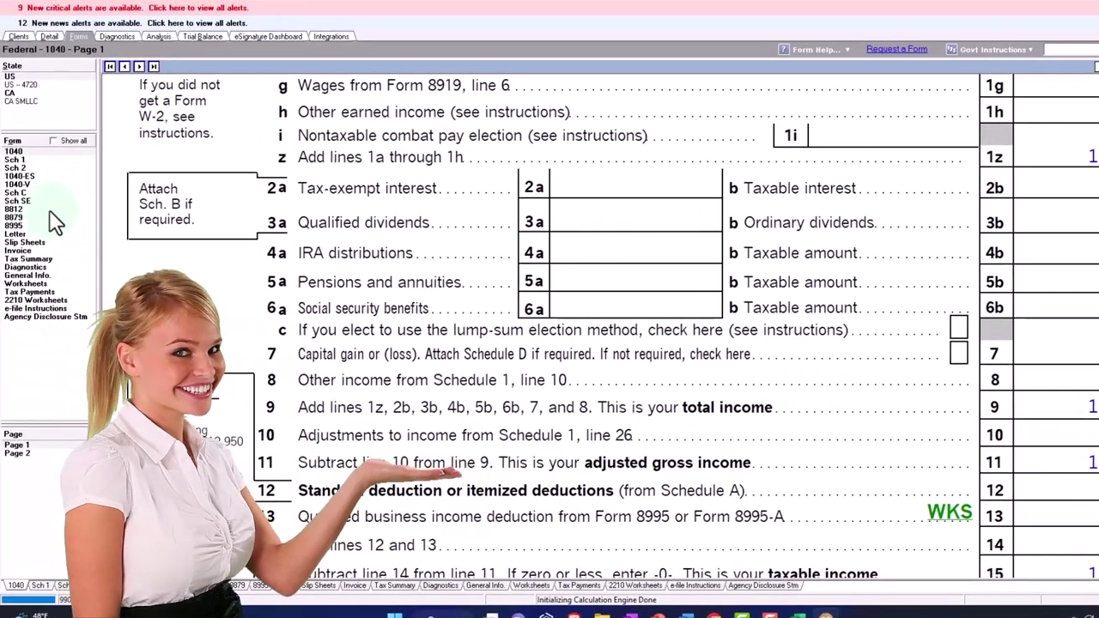
{"action": "left_click", "coordinate": [21, 194]}
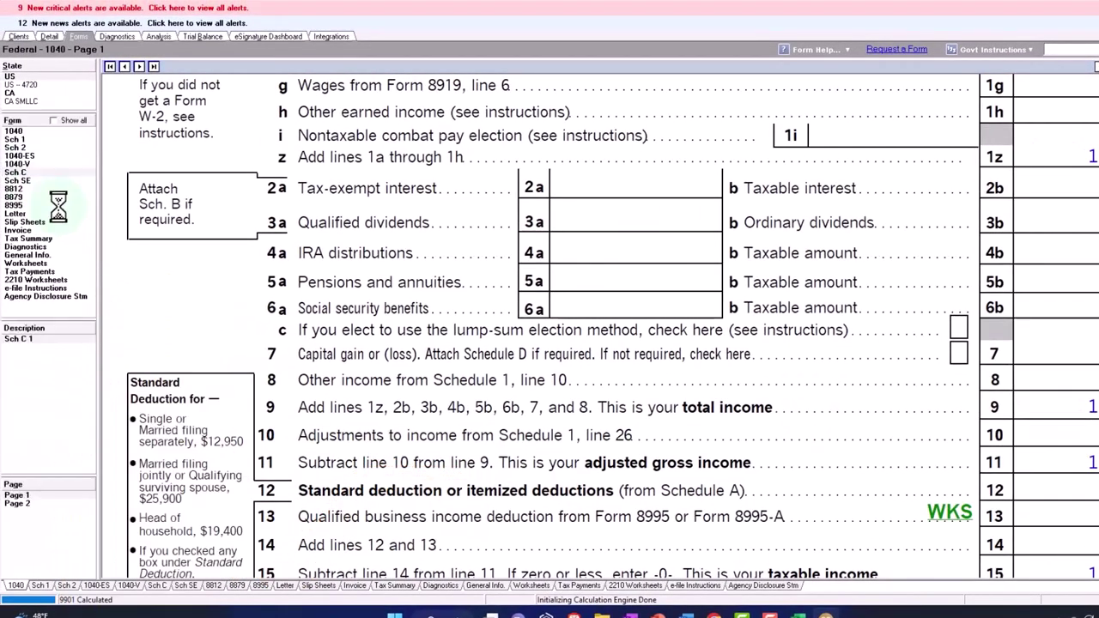
{"action": "scroll", "coordinate": [584, 386], "scroll_direction": "down", "scroll_amount": 2}
{"action": "scroll", "coordinate": [559, 391], "scroll_direction": "down", "scroll_amount": 5}
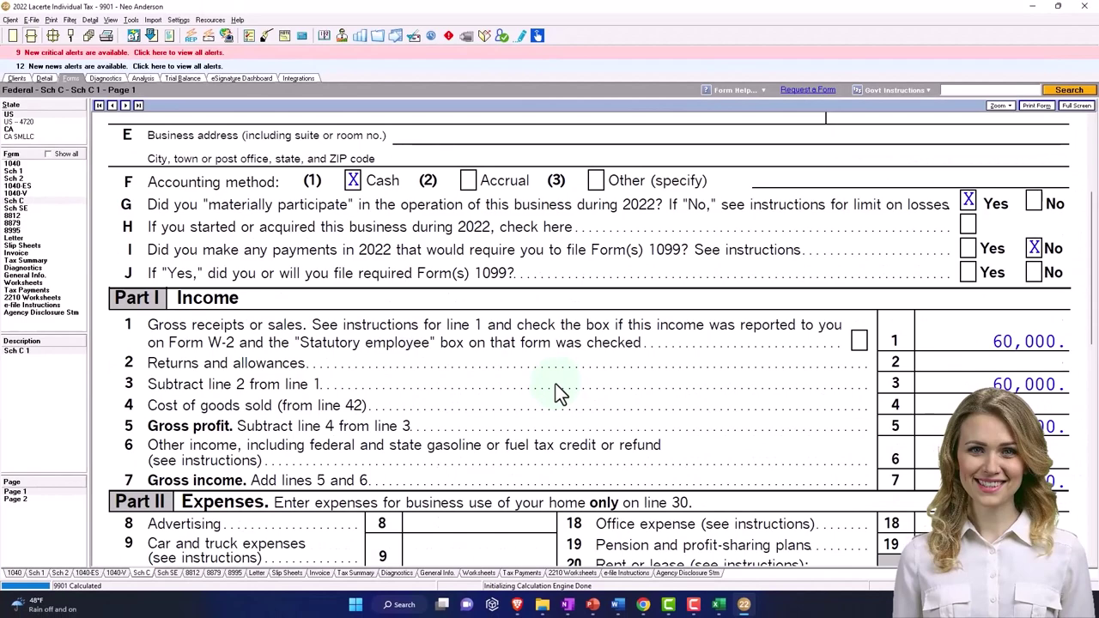
{"action": "scroll", "coordinate": [558, 388], "scroll_direction": "down", "scroll_amount": 4}
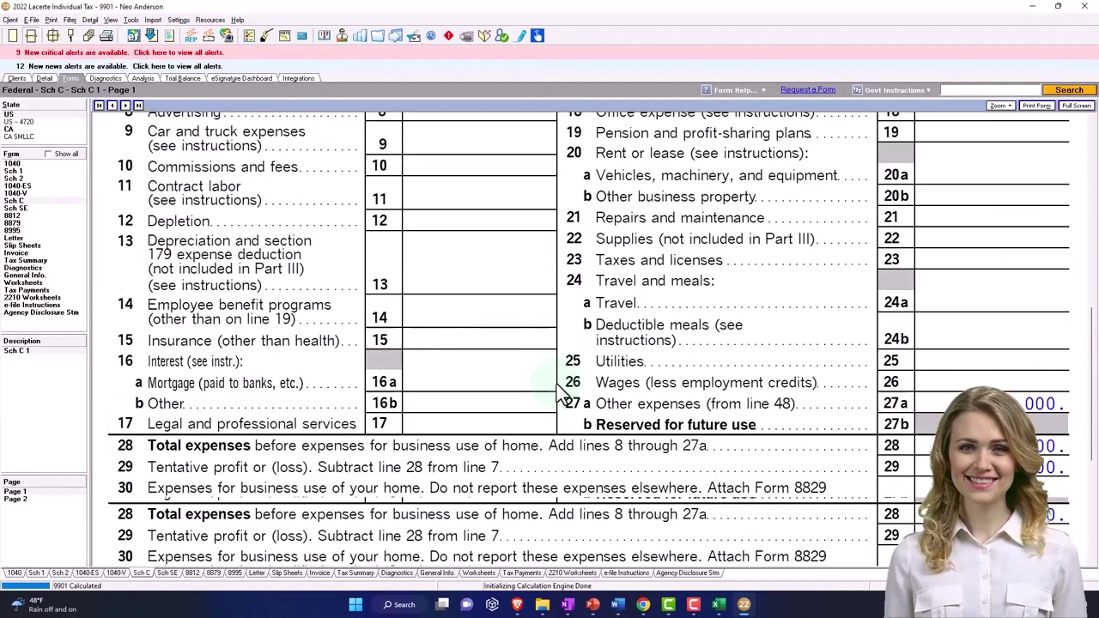
{"action": "scroll", "coordinate": [556, 378], "scroll_direction": "down", "scroll_amount": 1}
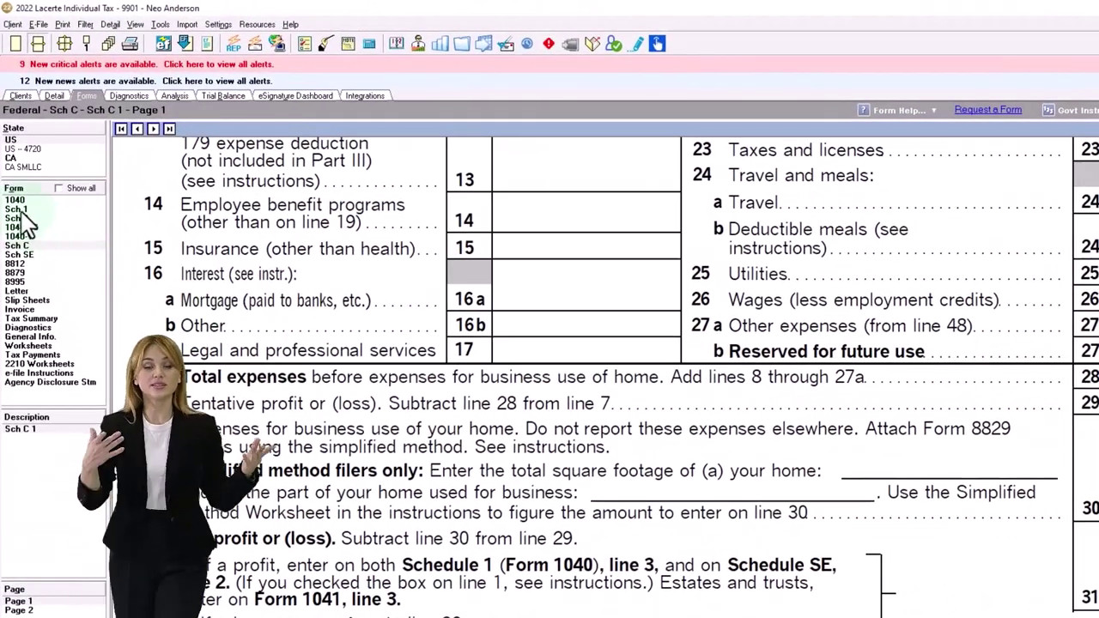
Check Schedule 1's 40,000 other income, then view Form 1040 lines 8–15.
{"action": "left_click", "coordinate": [15, 171]}
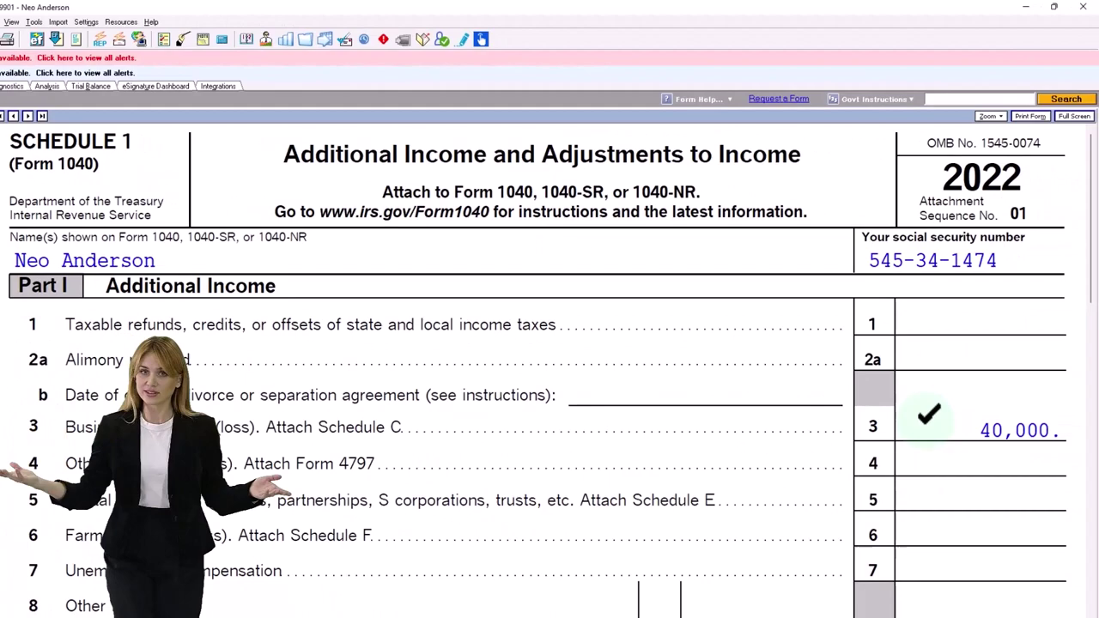
{"action": "scroll", "coordinate": [933, 437], "scroll_direction": "down", "scroll_amount": 5}
{"action": "scroll", "coordinate": [933, 437], "scroll_direction": "down", "scroll_amount": 7}
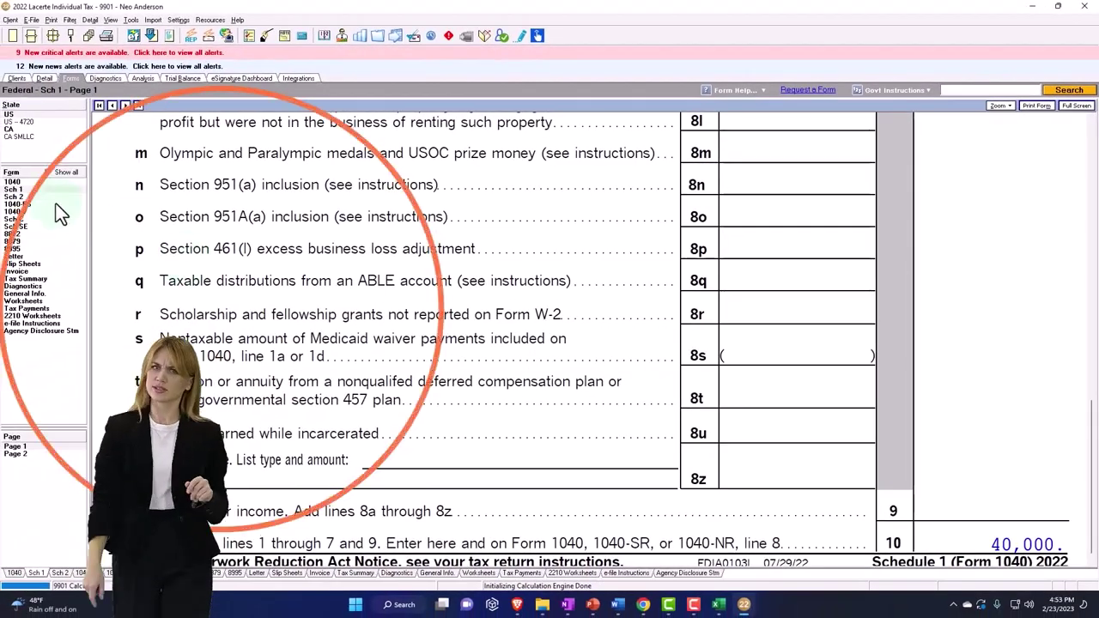
{"action": "left_click", "coordinate": [14, 182]}
{"action": "scroll", "coordinate": [652, 395], "scroll_direction": "down", "scroll_amount": 10}
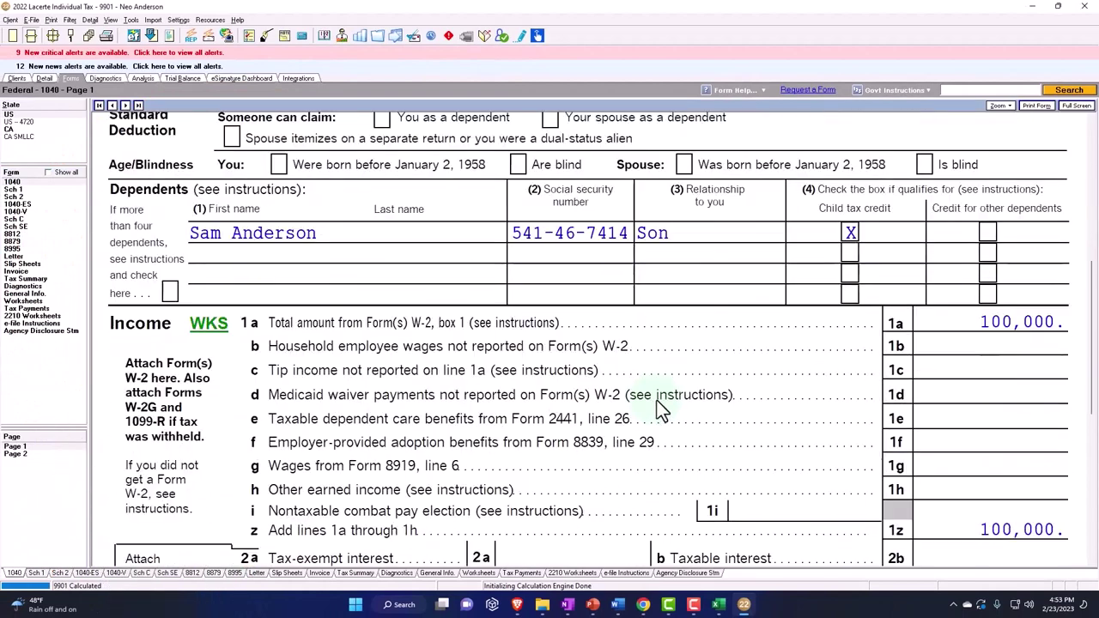
{"action": "scroll", "coordinate": [990, 411], "scroll_direction": "down", "scroll_amount": 5}
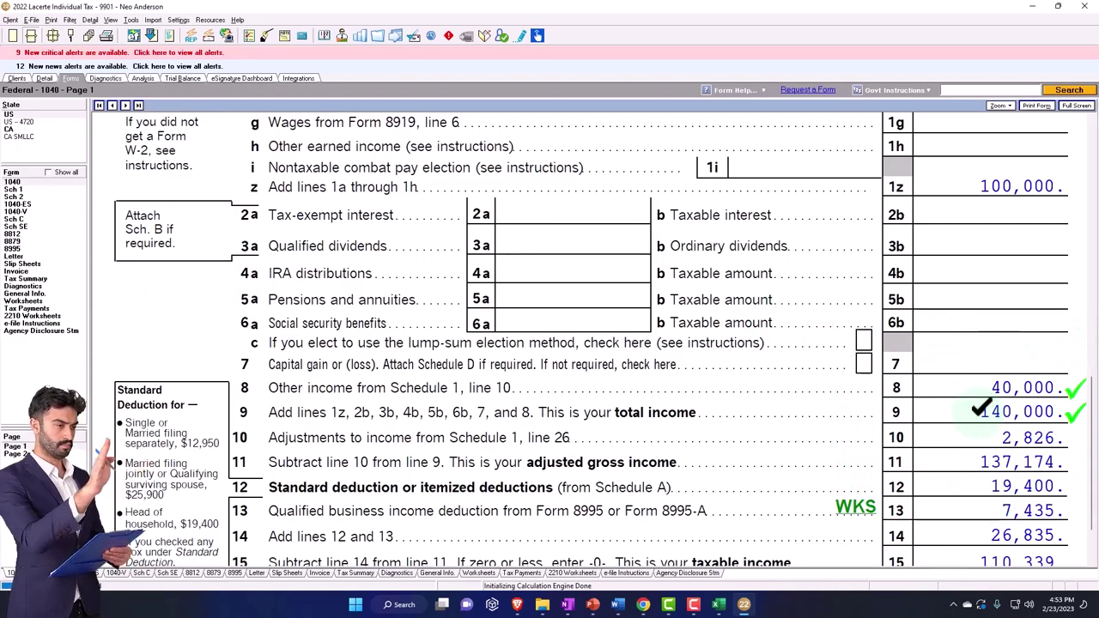
Scroll Schedule SE to lines 12–13 (5,652 and 2,826), then show Form 1040 page 2.
{"action": "left_click", "coordinate": [23, 227]}
{"action": "scroll", "coordinate": [426, 357], "scroll_direction": "down", "scroll_amount": 3}
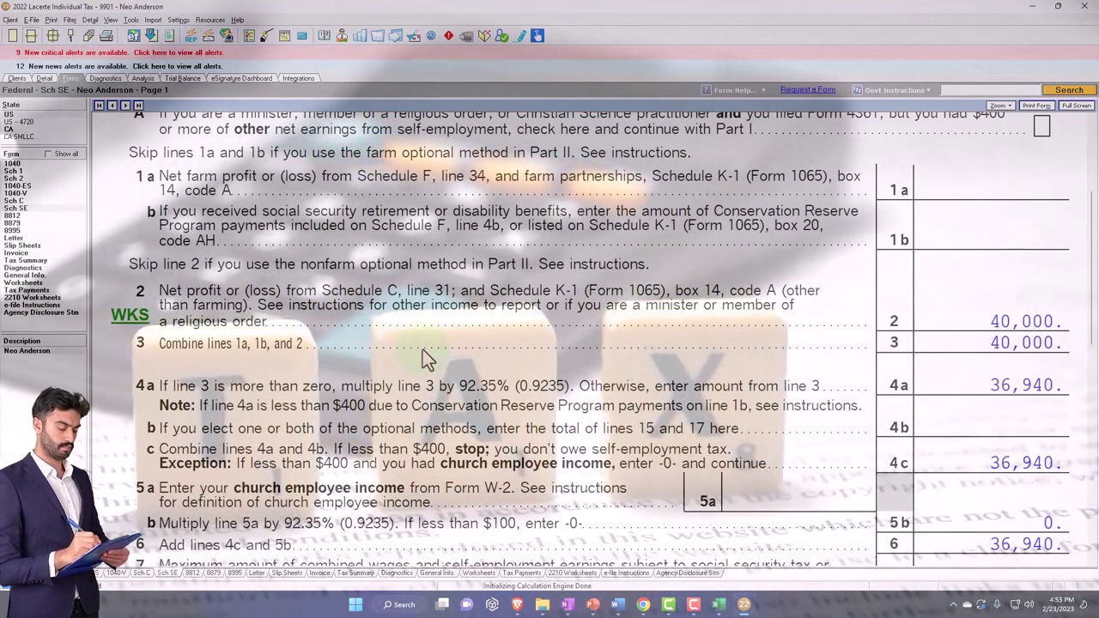
{"action": "scroll", "coordinate": [426, 357], "scroll_direction": "down", "scroll_amount": 1}
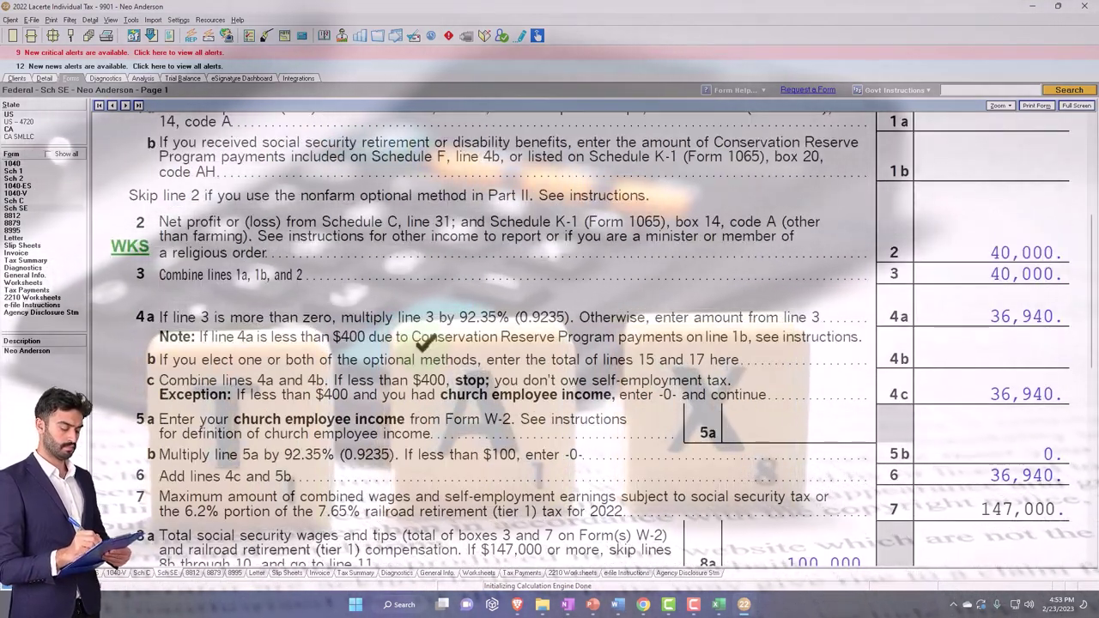
{"action": "scroll", "coordinate": [427, 358], "scroll_direction": "down", "scroll_amount": 2}
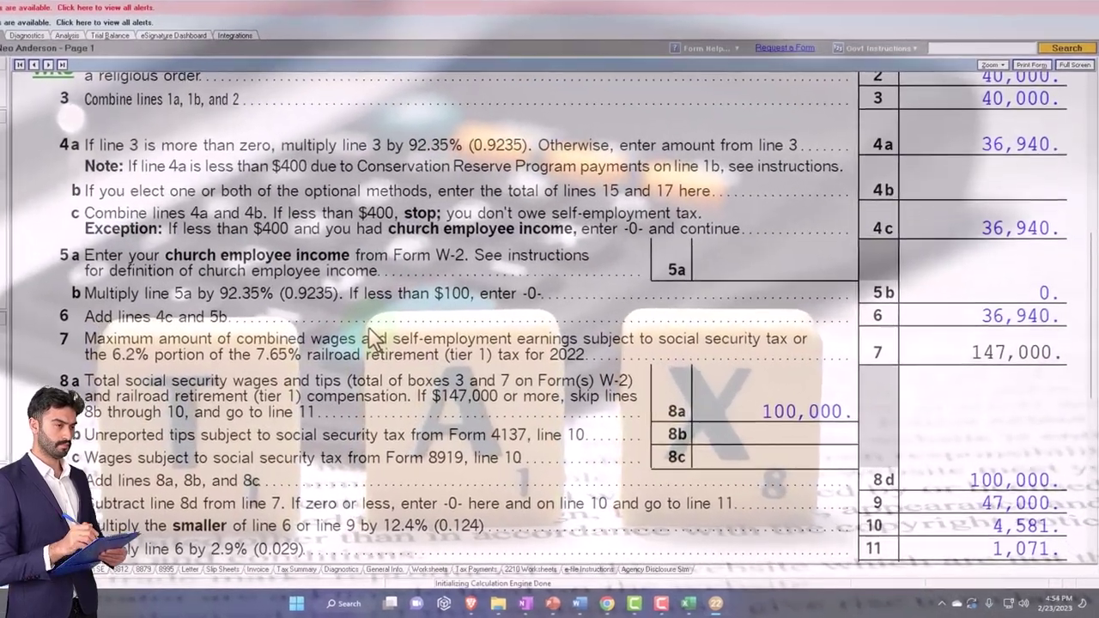
{"action": "scroll", "coordinate": [427, 358], "scroll_direction": "down", "scroll_amount": 1}
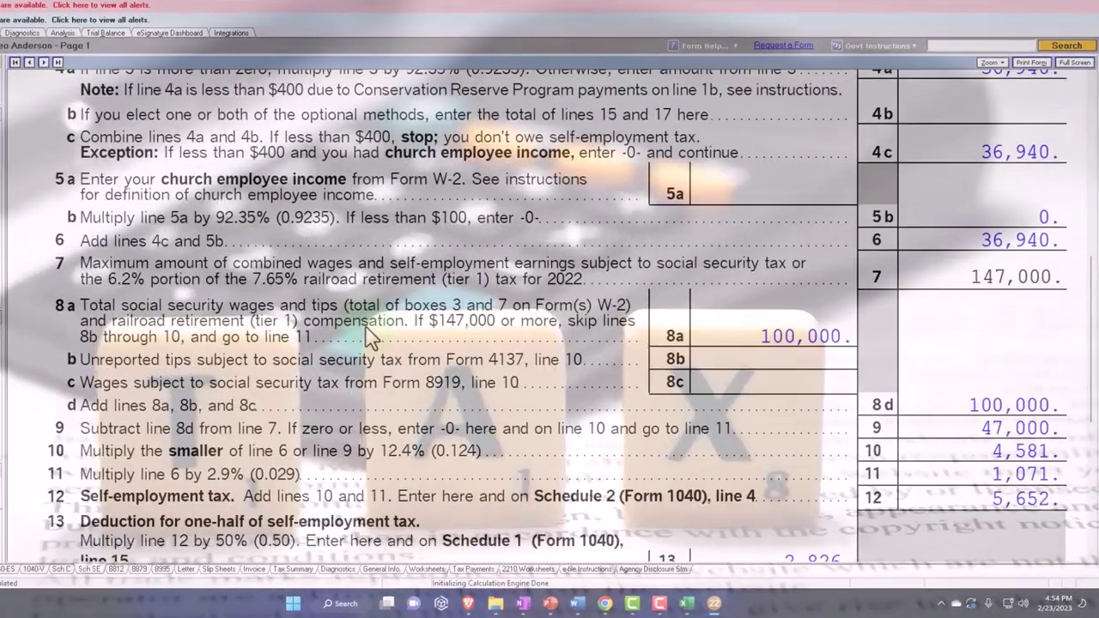
{"action": "scroll", "coordinate": [367, 335], "scroll_direction": "down", "scroll_amount": 1}
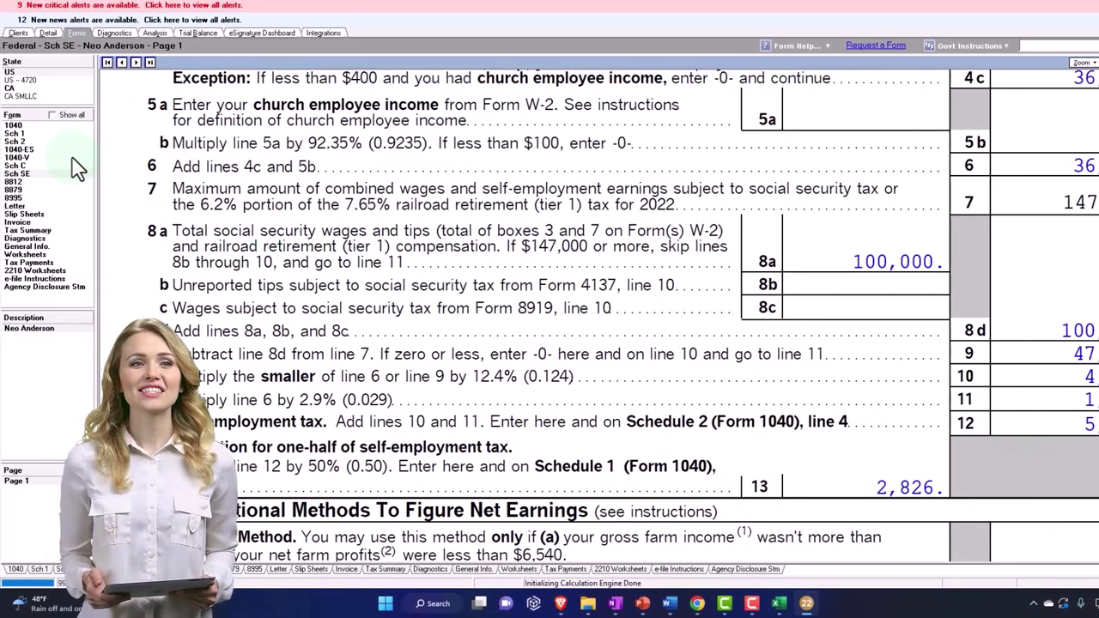
{"action": "left_click", "coordinate": [24, 126]}
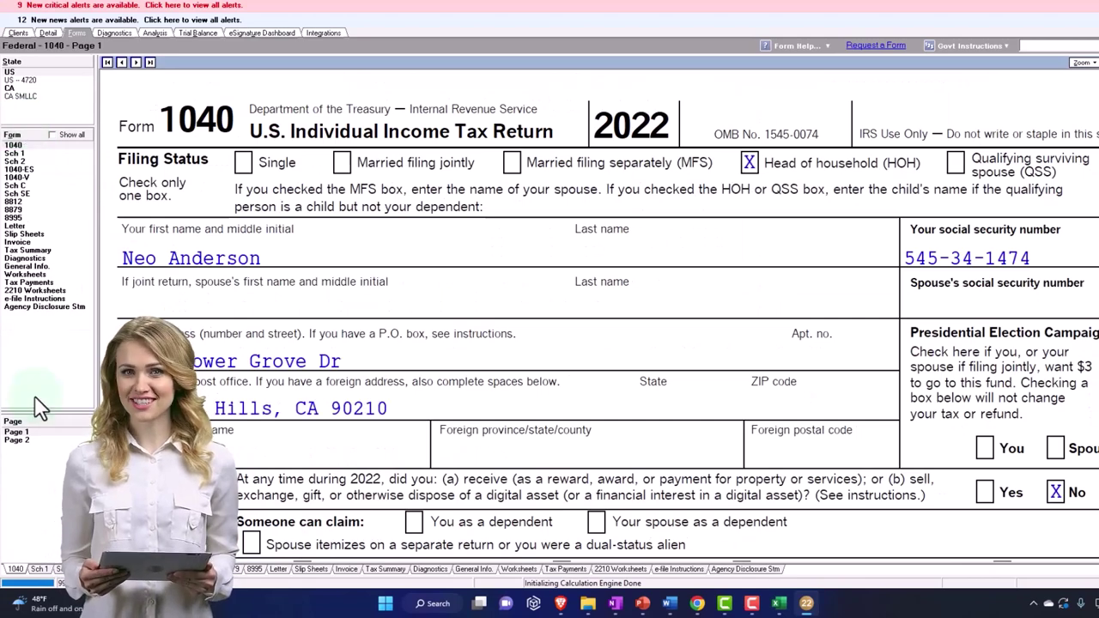
{"action": "left_click", "coordinate": [30, 446]}
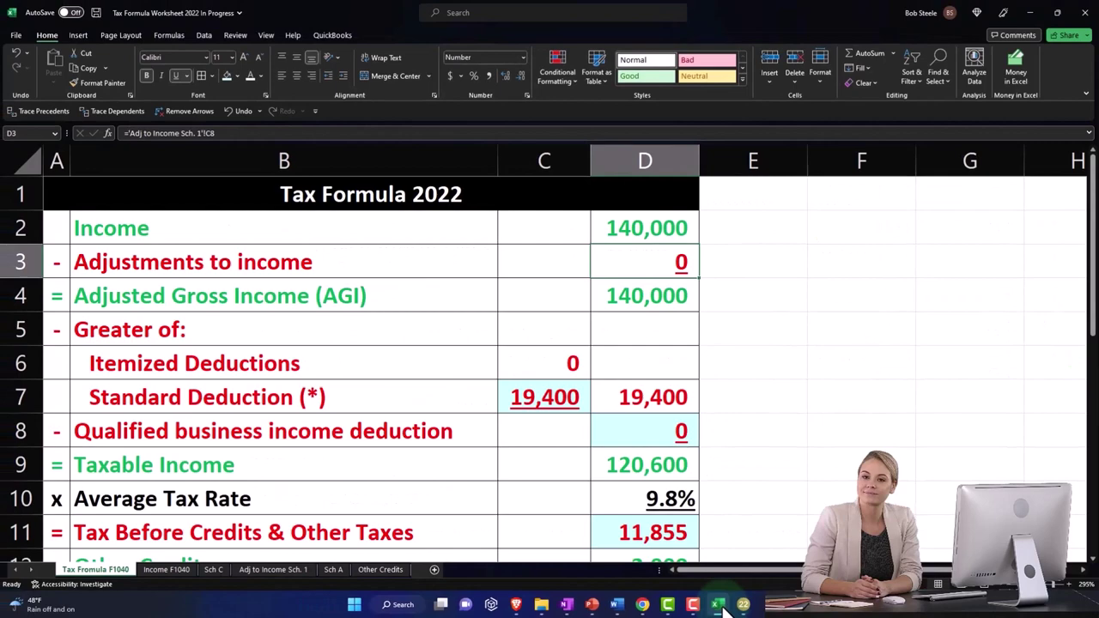
{"action": "scroll", "coordinate": [656, 498], "scroll_direction": "down", "scroll_amount": 1}
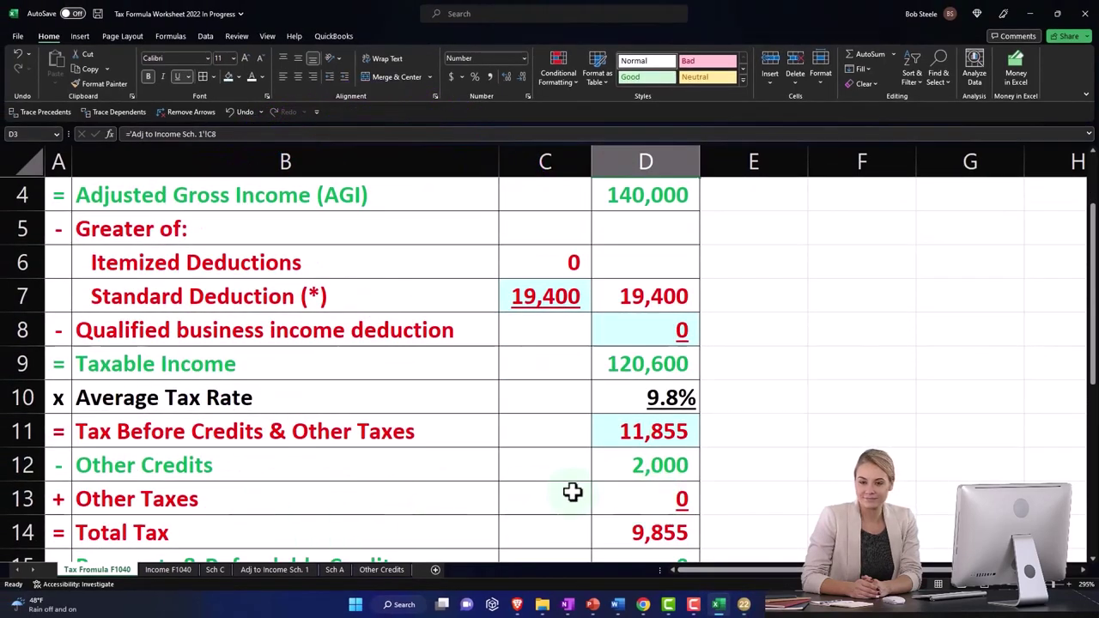
{"action": "left_click", "coordinate": [669, 492]}
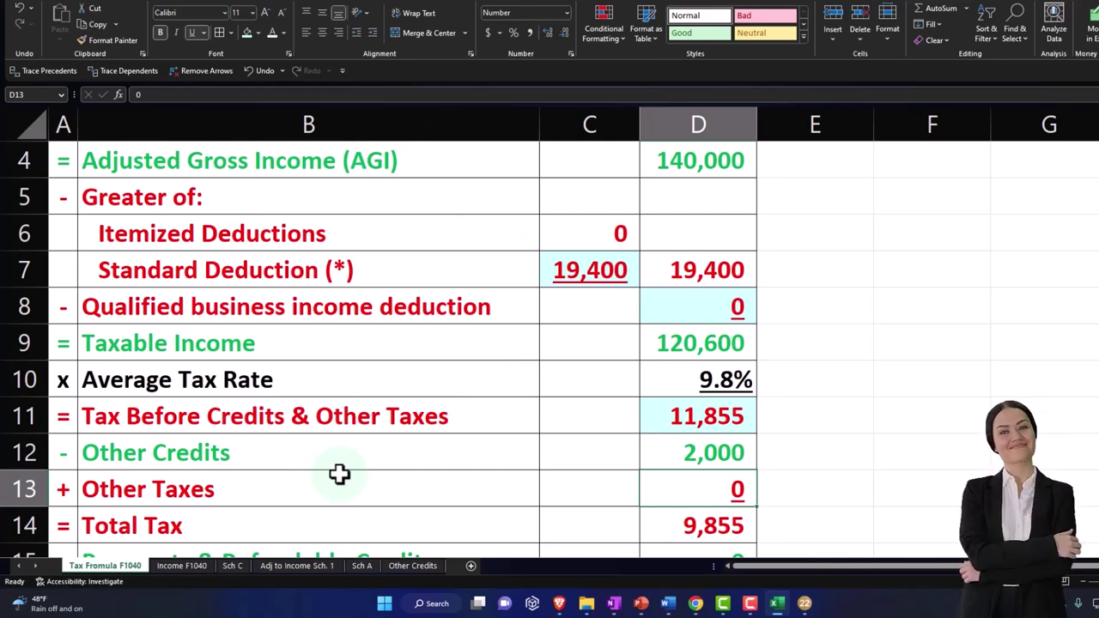
Insert a new sheet, move it after Other Credits, and name it 'Other Taxes'.
{"action": "left_click", "coordinate": [470, 565]}
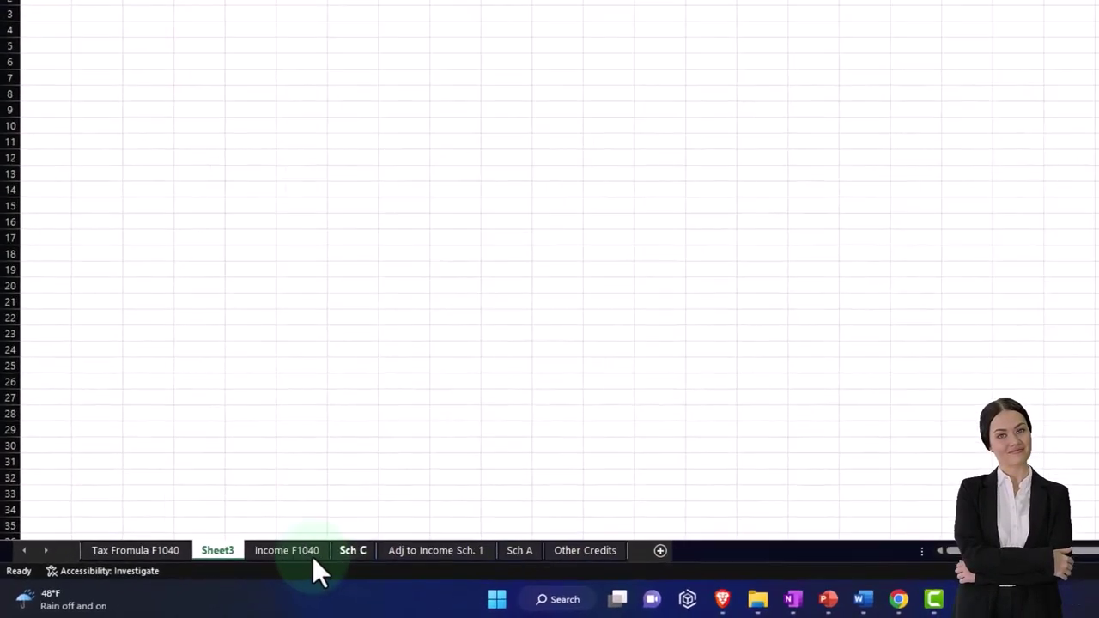
{"action": "left_click_drag", "start_coordinate": [376, 530], "coordinate": [871, 528]}
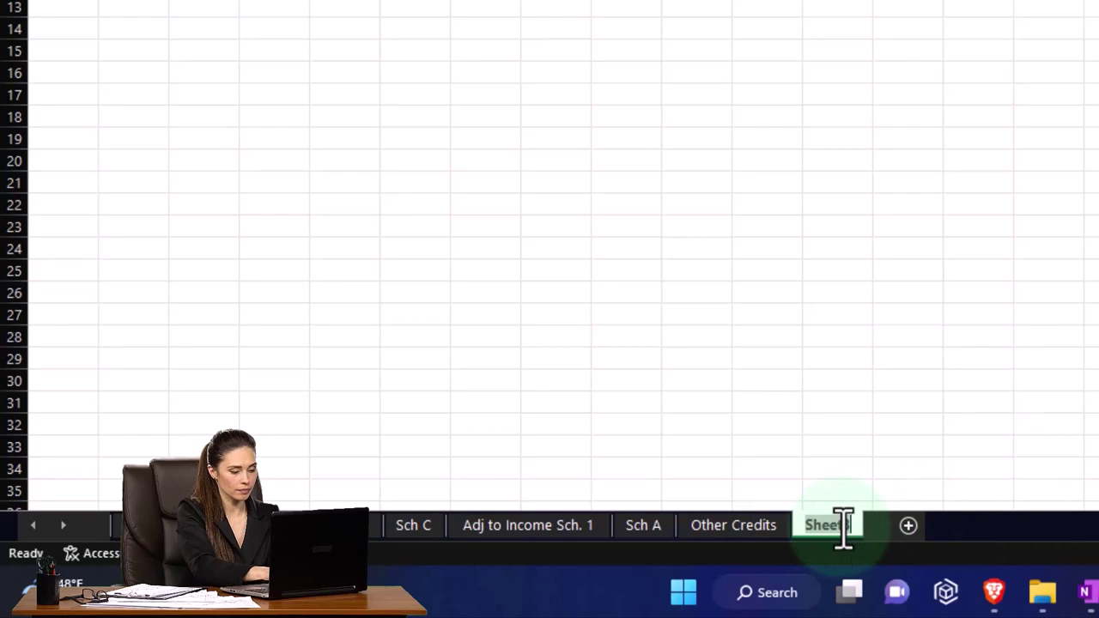
{"action": "type", "text": "Other "}
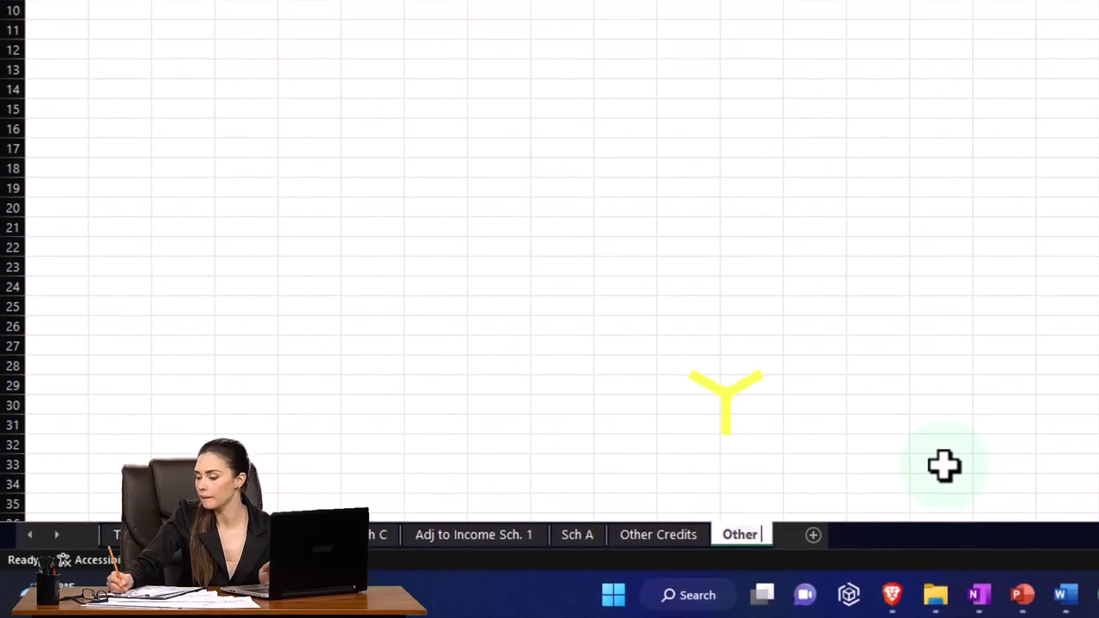
{"action": "type", "text": "Taxes"}
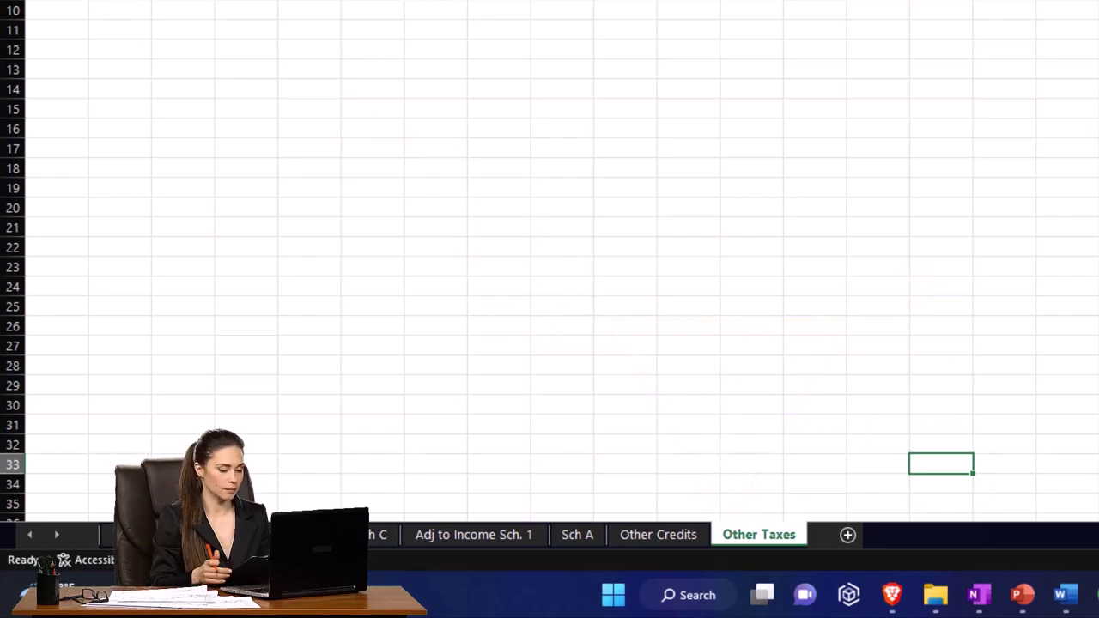
{"action": "left_click", "coordinate": [81, 152]}
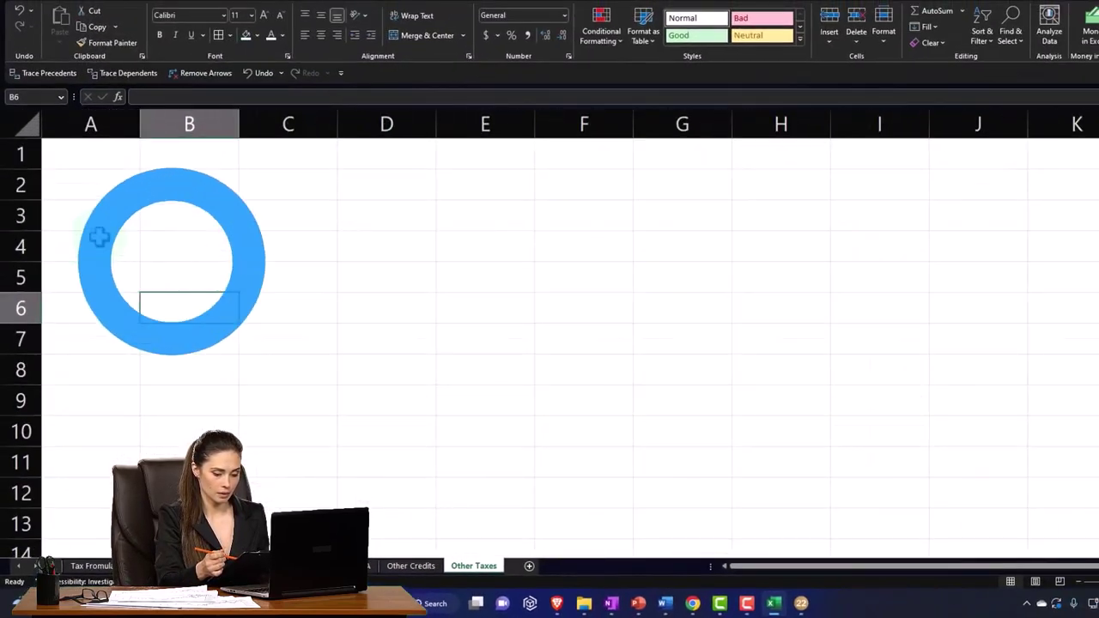
Type the heading 'Other Taxes' in A1.
{"action": "scroll", "coordinate": [99, 238], "scroll_direction": "up", "scroll_amount": 3}
{"action": "left_click", "coordinate": [117, 244]}
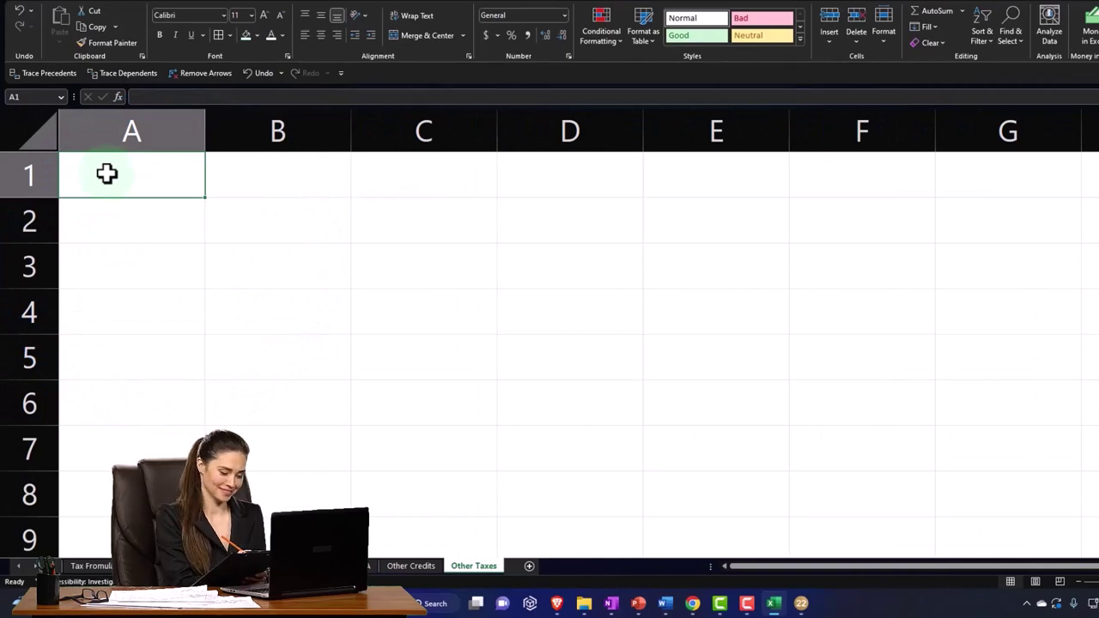
{"action": "type", "text": "Oth"}
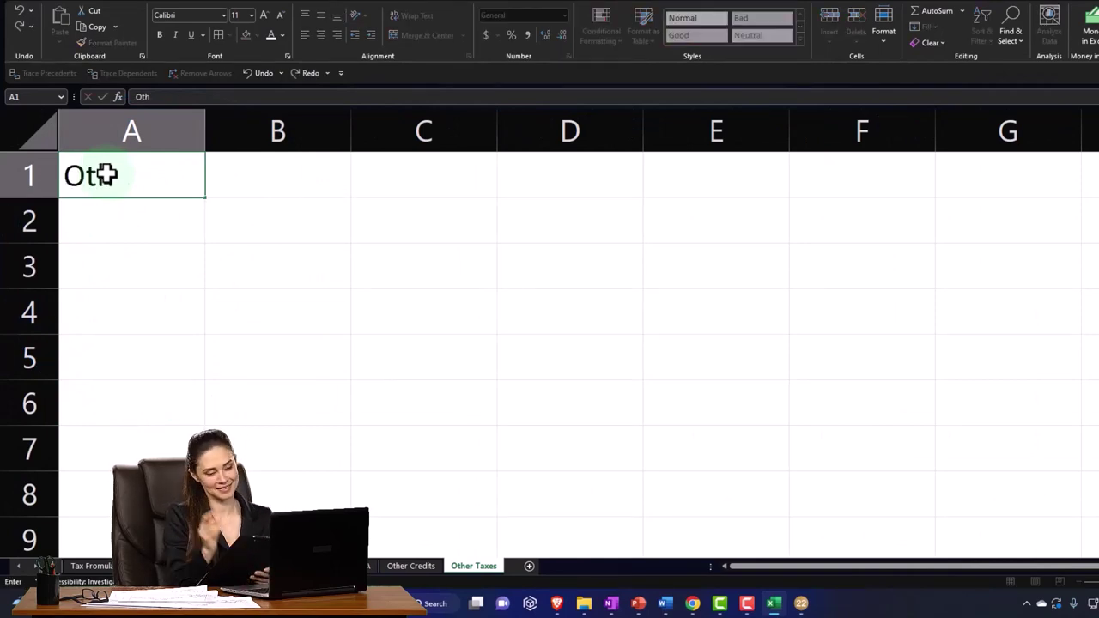
{"action": "type", "text": "er Taxes"}
{"action": "key", "text": "Return"}
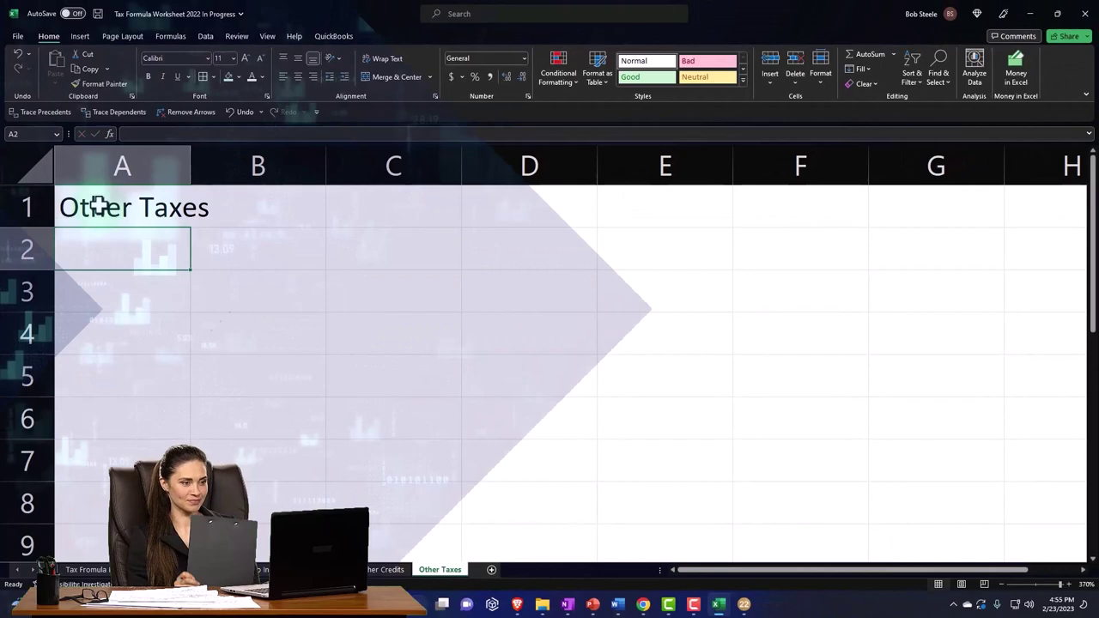
Format the whole sheet as Currency with no symbol and 0 decimals, and bold A1.
{"action": "left_click", "coordinate": [43, 170]}
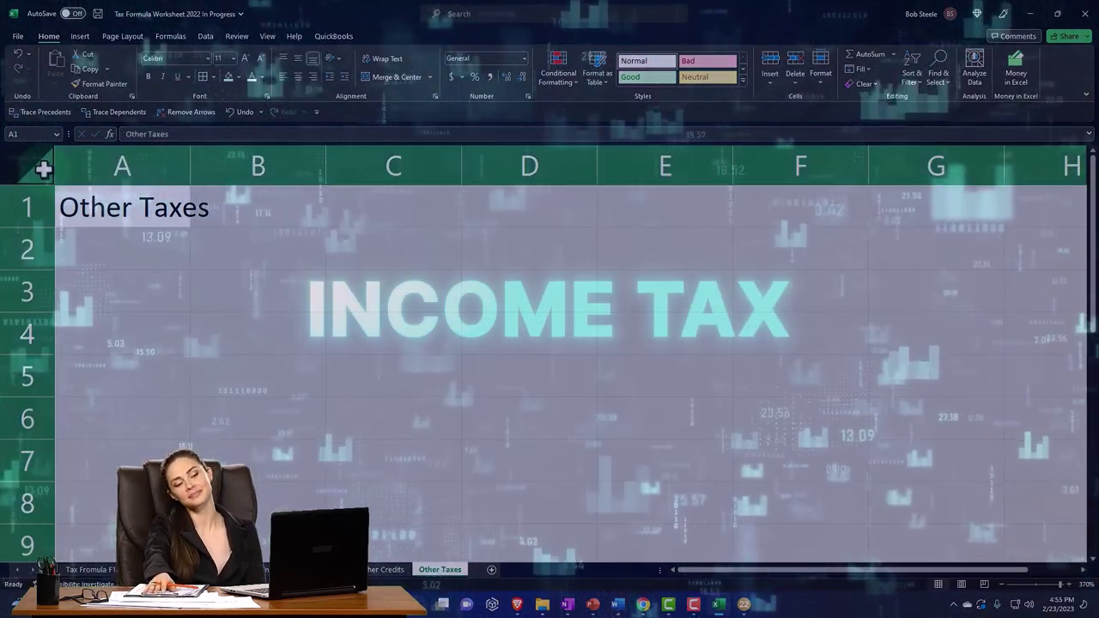
{"action": "right_click", "coordinate": [163, 310]}
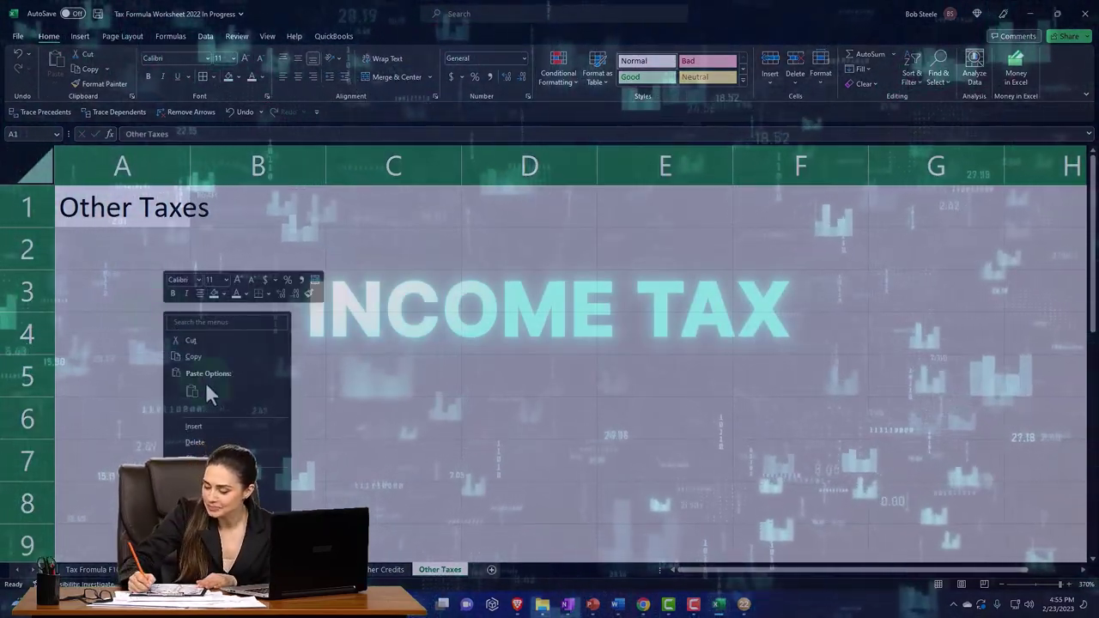
{"action": "left_click", "coordinate": [211, 481]}
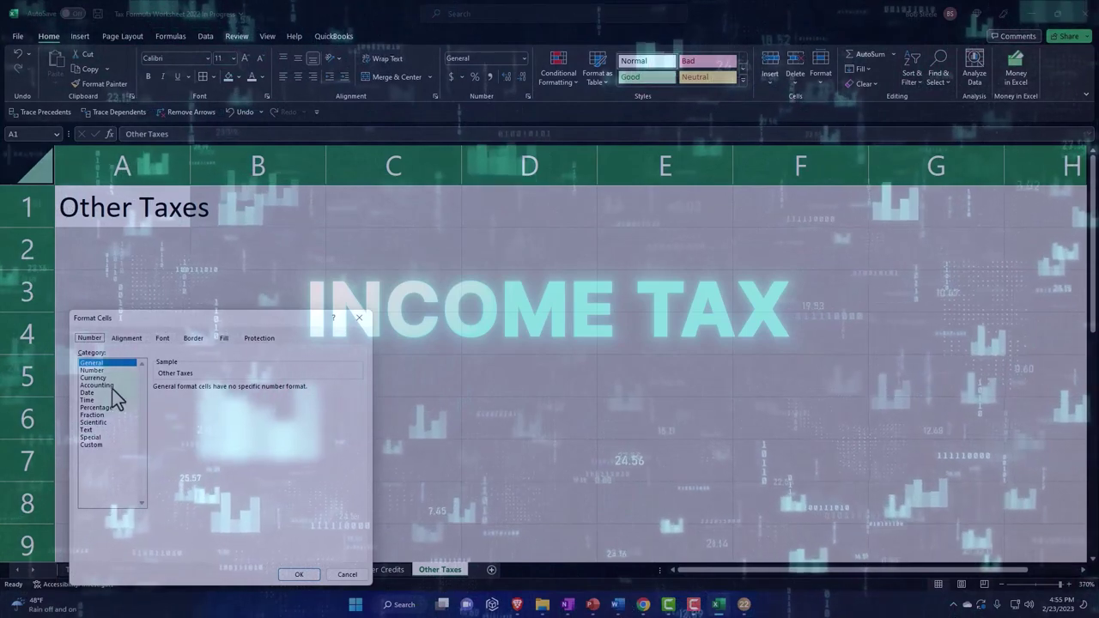
{"action": "left_click", "coordinate": [94, 378]}
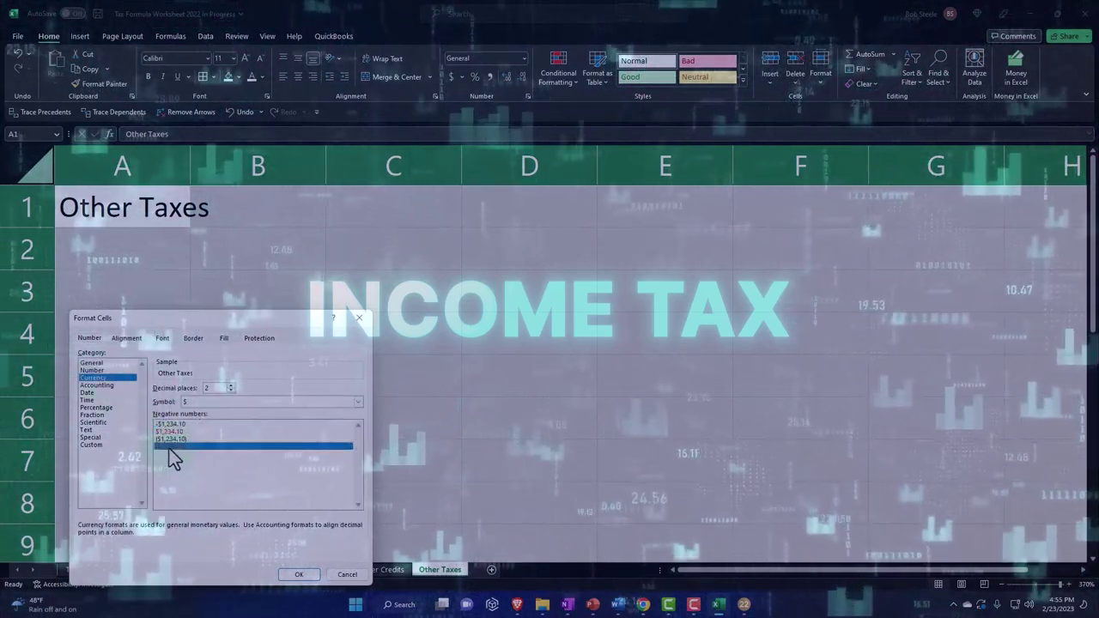
{"action": "left_click", "coordinate": [242, 402]}
{"action": "left_click", "coordinate": [242, 410]}
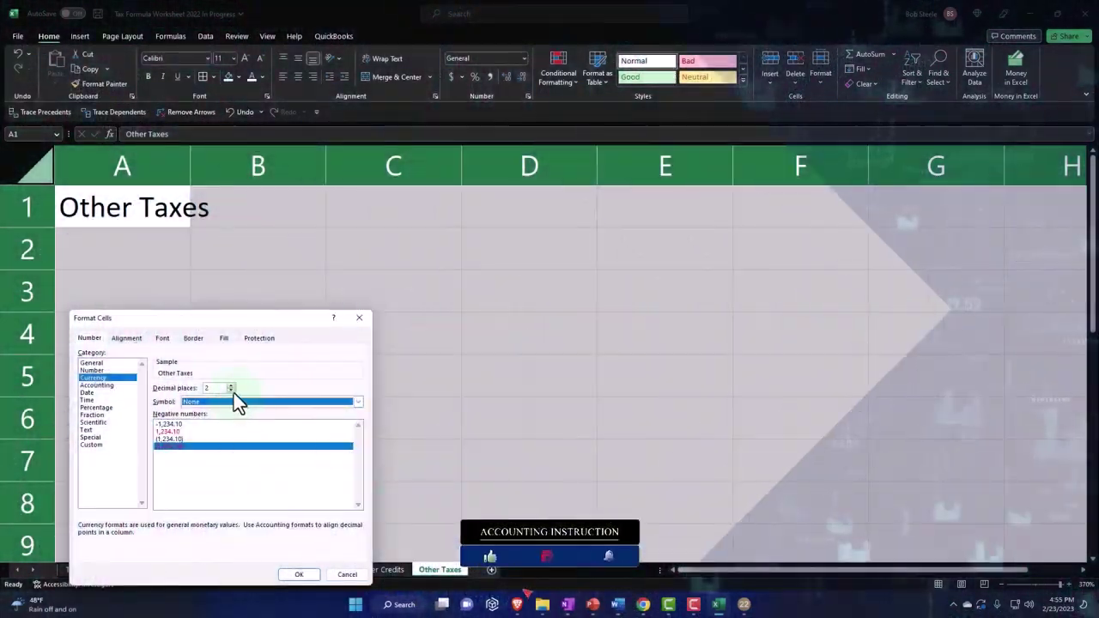
{"action": "double_click", "coordinate": [230, 391]}
{"action": "left_click", "coordinate": [298, 573]}
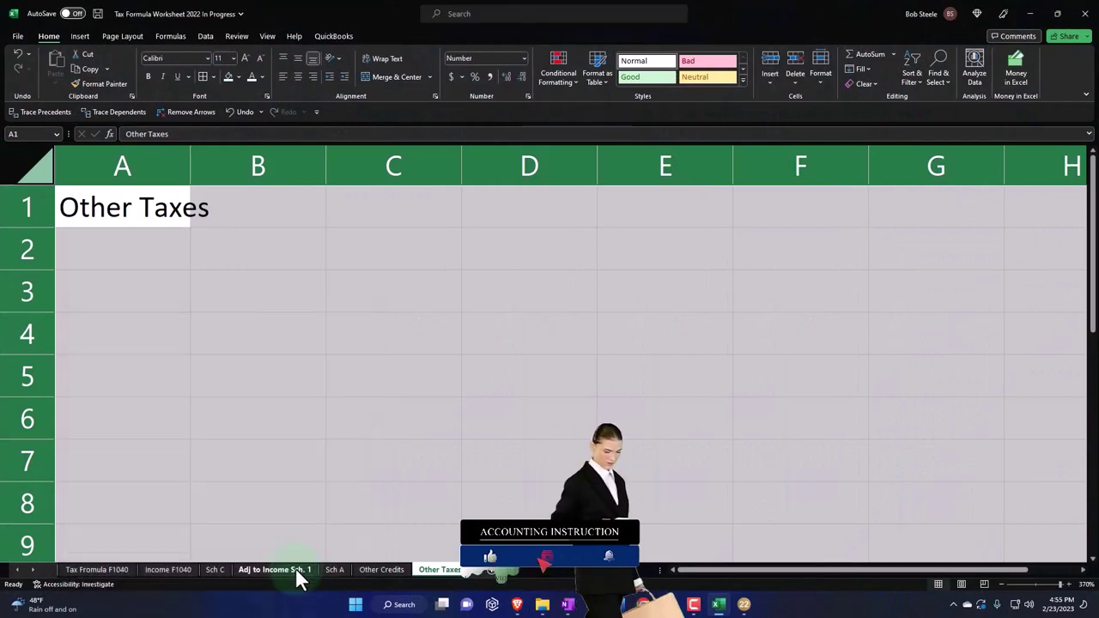
{"action": "left_click", "coordinate": [188, 95]}
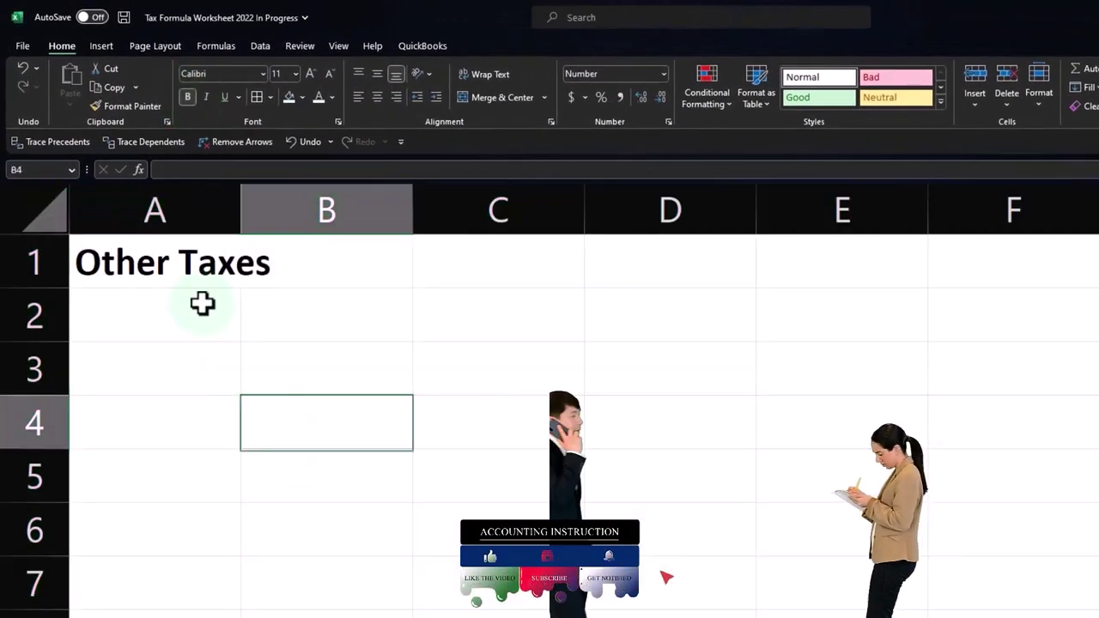
Fill A1:B1 black, widen column A, and switch to Lacerte's Form 1040 page 2.
{"action": "left_click_drag", "start_coordinate": [201, 273], "coordinate": [268, 273]}
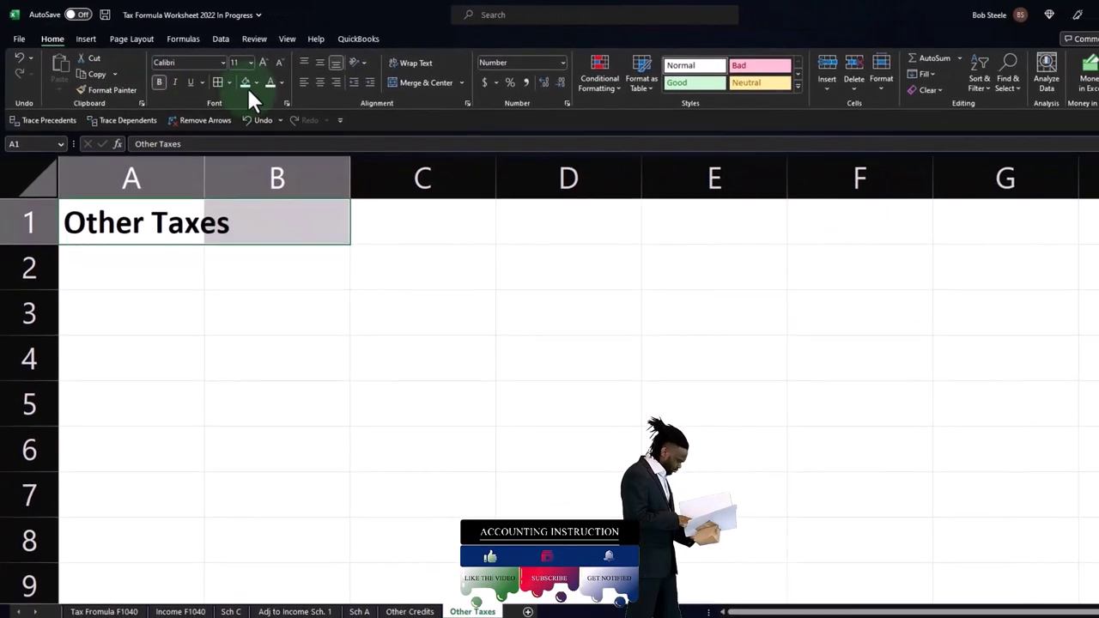
{"action": "left_click", "coordinate": [258, 81]}
{"action": "left_click", "coordinate": [254, 108]}
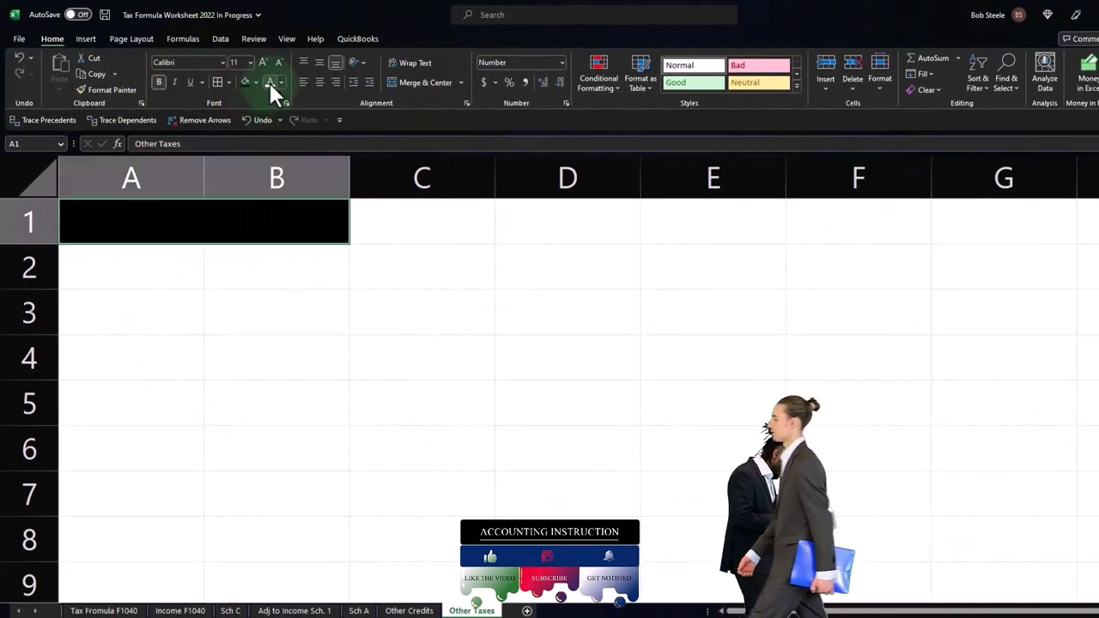
{"action": "left_click", "coordinate": [171, 311]}
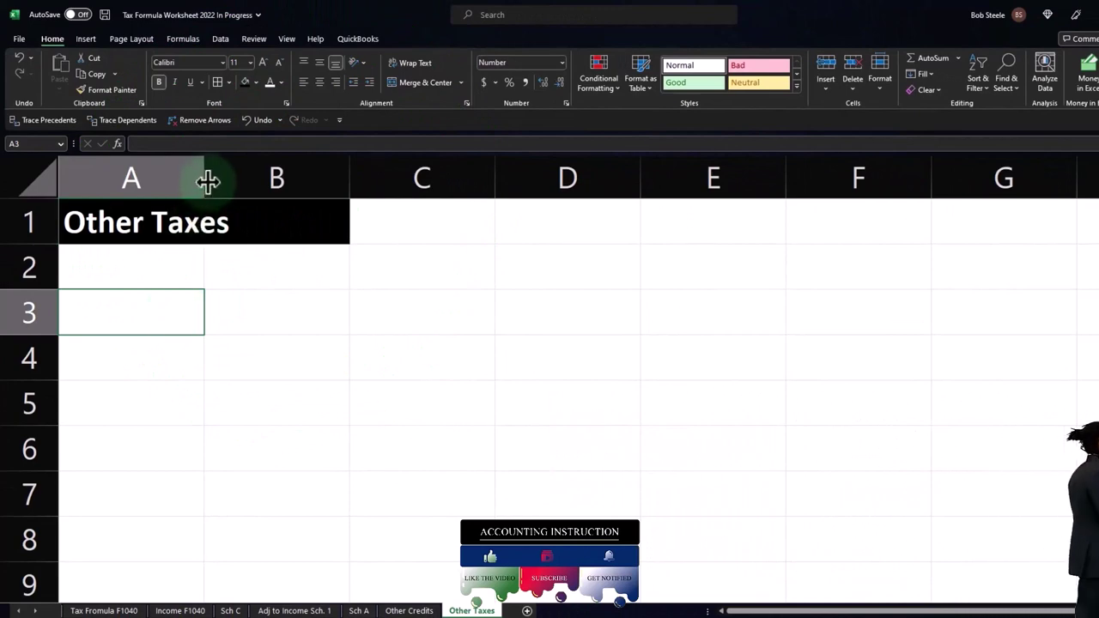
{"action": "left_click_drag", "start_coordinate": [206, 178], "coordinate": [279, 177]}
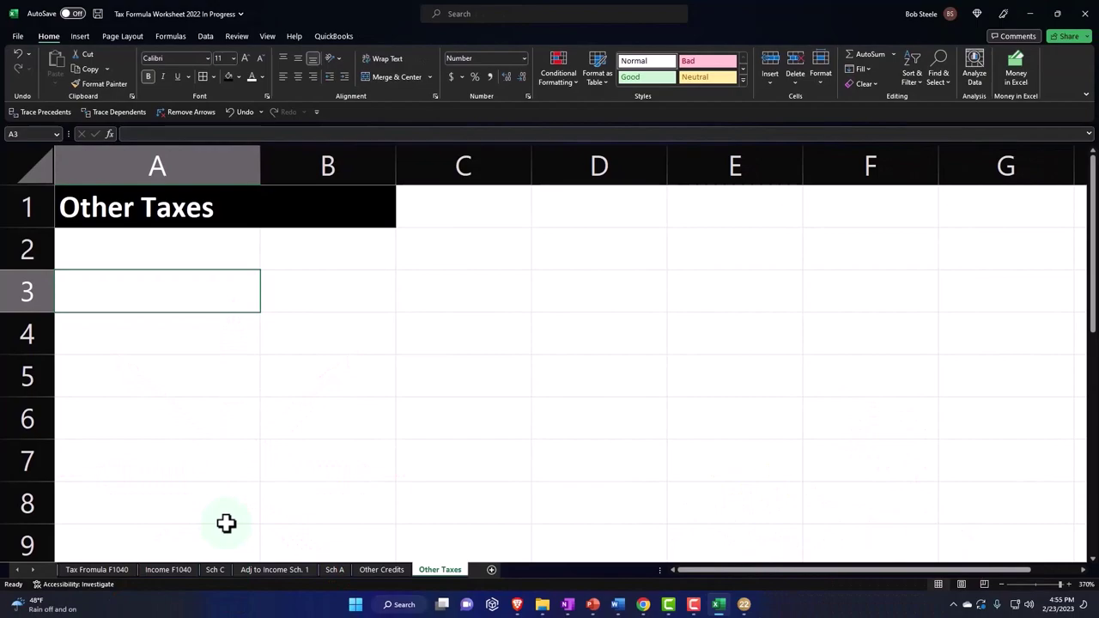
{"action": "left_click", "coordinate": [743, 604]}
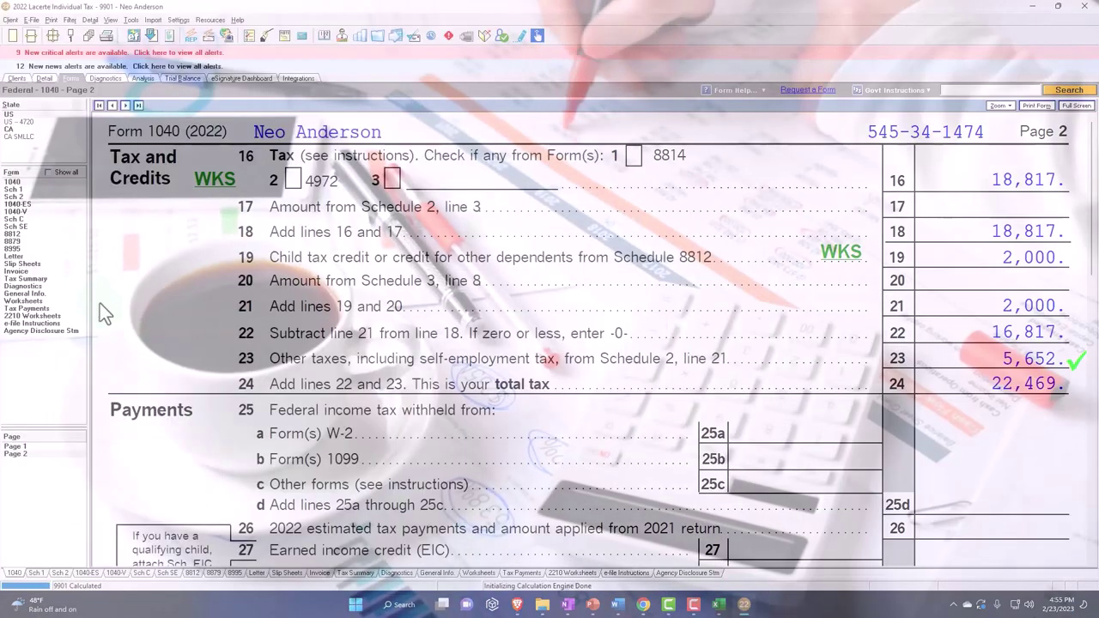
Read Schedule SE lines 12–13 (5,652 tax, 2,826 deduction) and return to Excel.
{"action": "left_click", "coordinate": [25, 228]}
{"action": "scroll", "coordinate": [481, 388], "scroll_direction": "down", "scroll_amount": 3}
{"action": "scroll", "coordinate": [481, 388], "scroll_direction": "down", "scroll_amount": 5}
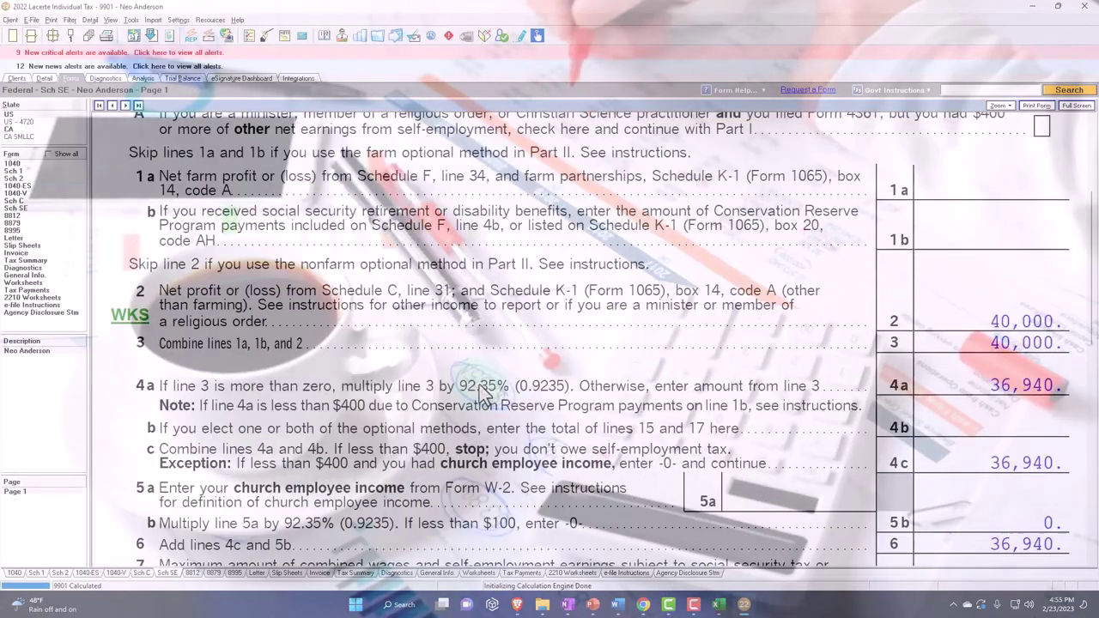
{"action": "scroll", "coordinate": [503, 398], "scroll_direction": "down", "scroll_amount": 2}
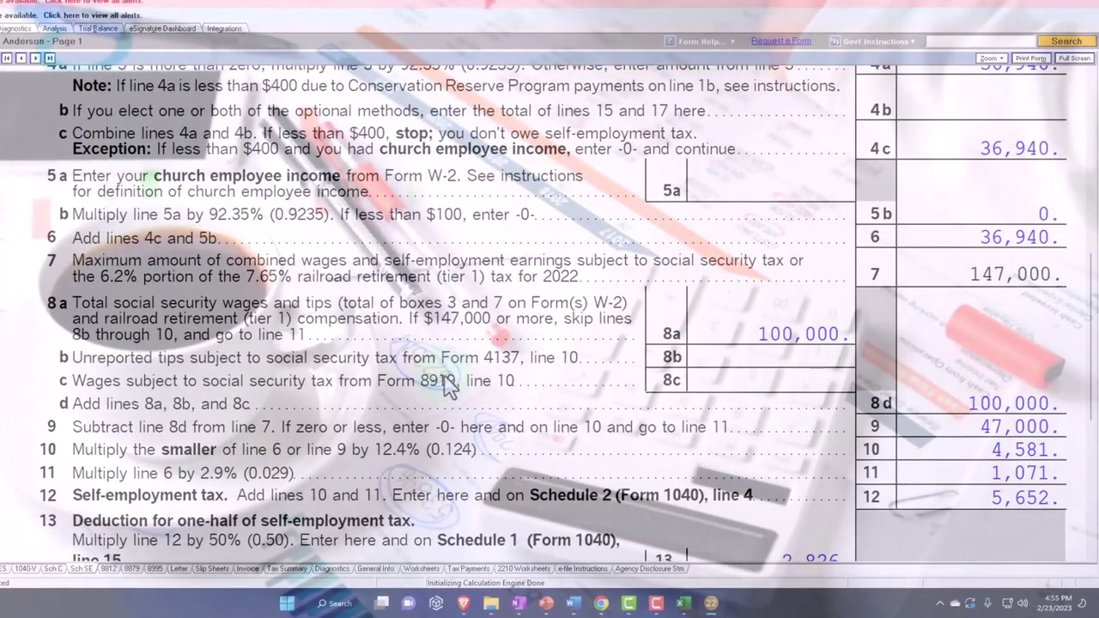
{"action": "scroll", "coordinate": [505, 405], "scroll_direction": "down", "scroll_amount": 2}
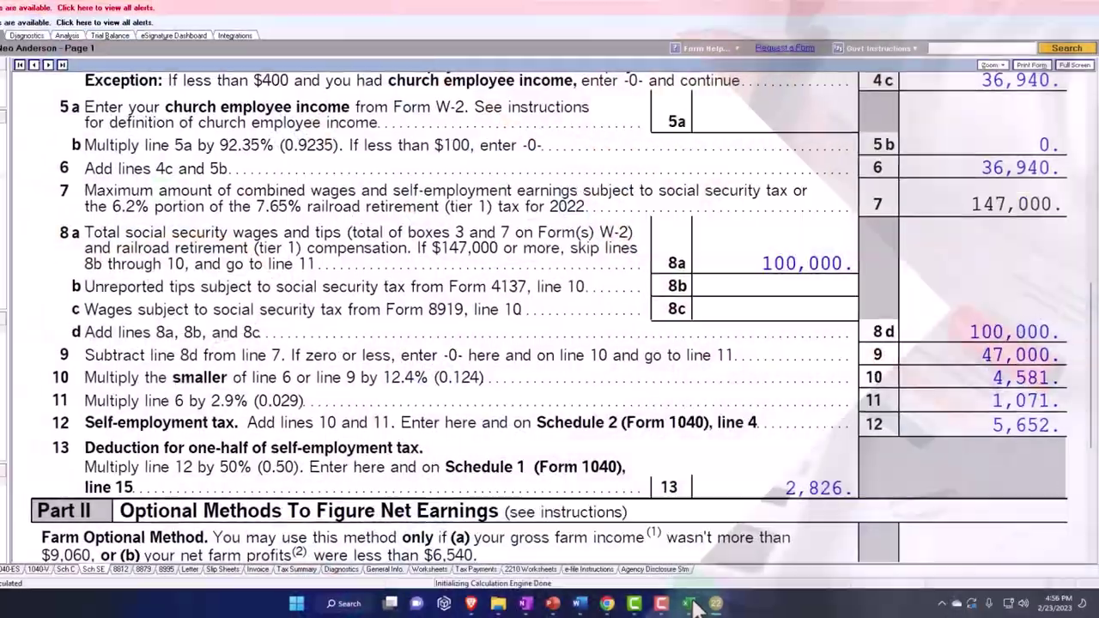
{"action": "left_click", "coordinate": [686, 603]}
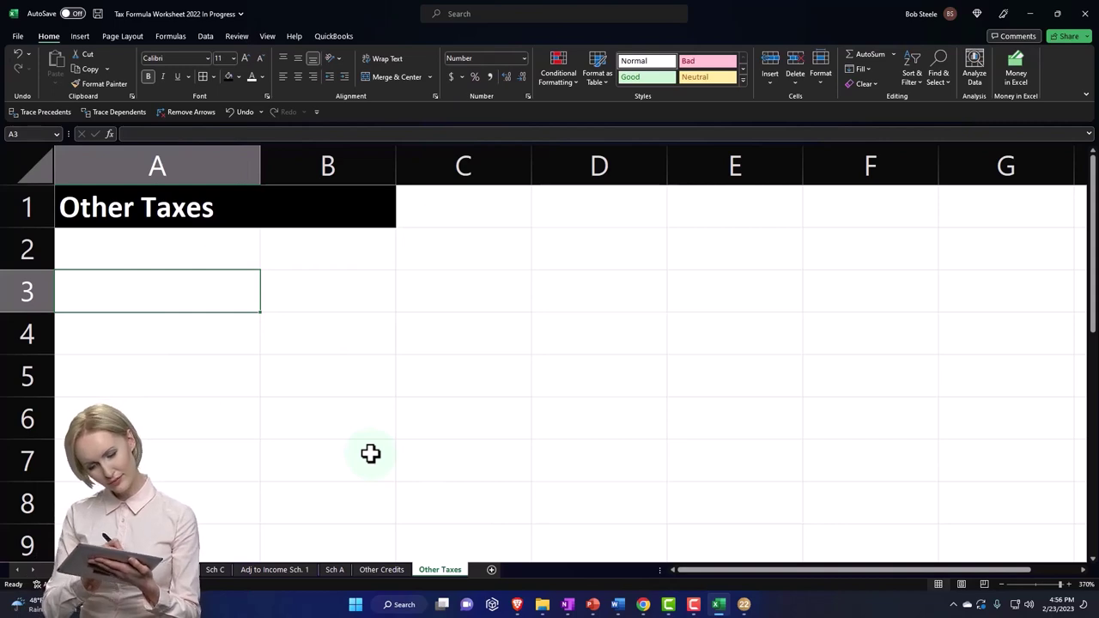
Type 'Self employment tax' in A3 and widen column A to fit it.
{"action": "type", "text": "Sel"}
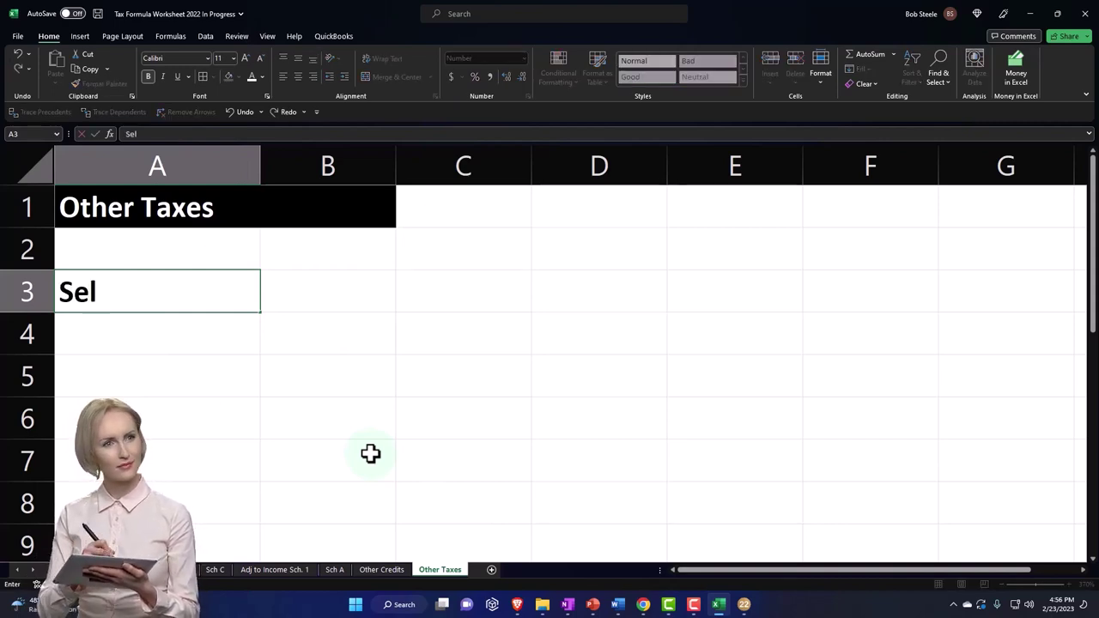
{"action": "type", "text": "f employ"}
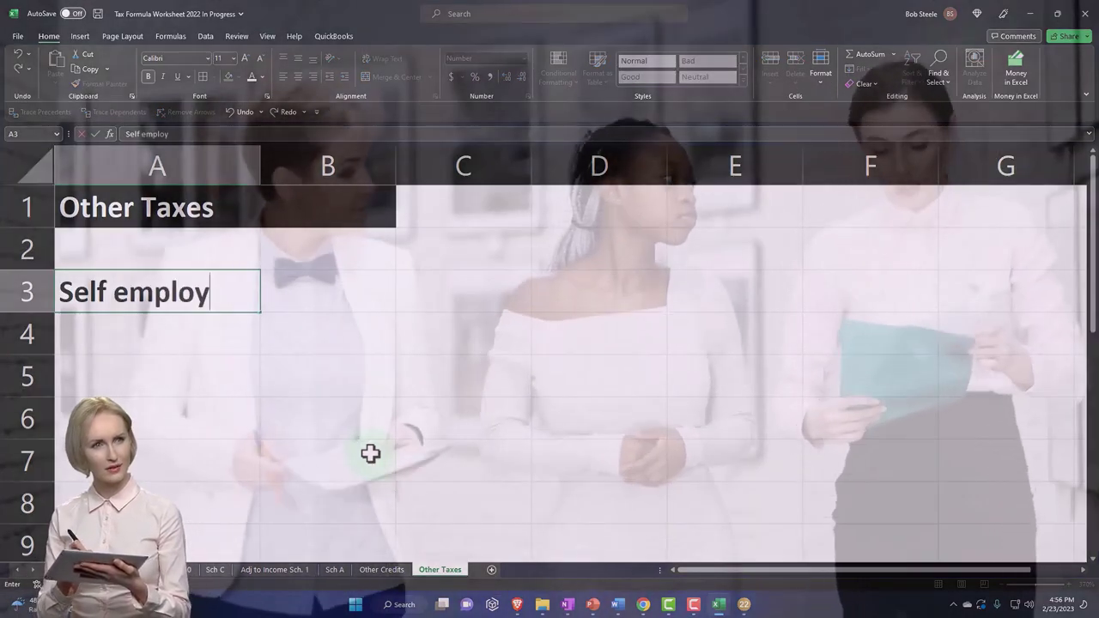
{"action": "type", "text": "ment tax"}
{"action": "key", "text": "Return"}
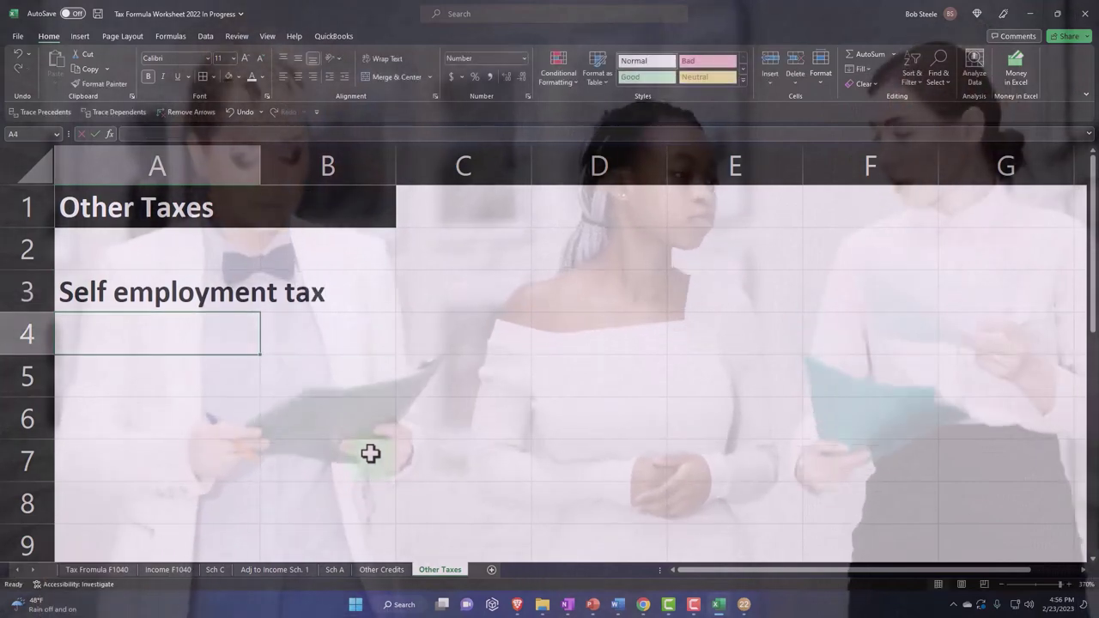
{"action": "key", "text": "Right"}
{"action": "key", "text": "Right"}
{"action": "key", "text": "Right"}
{"action": "key", "text": "Up"}
{"action": "key", "text": "Left"}
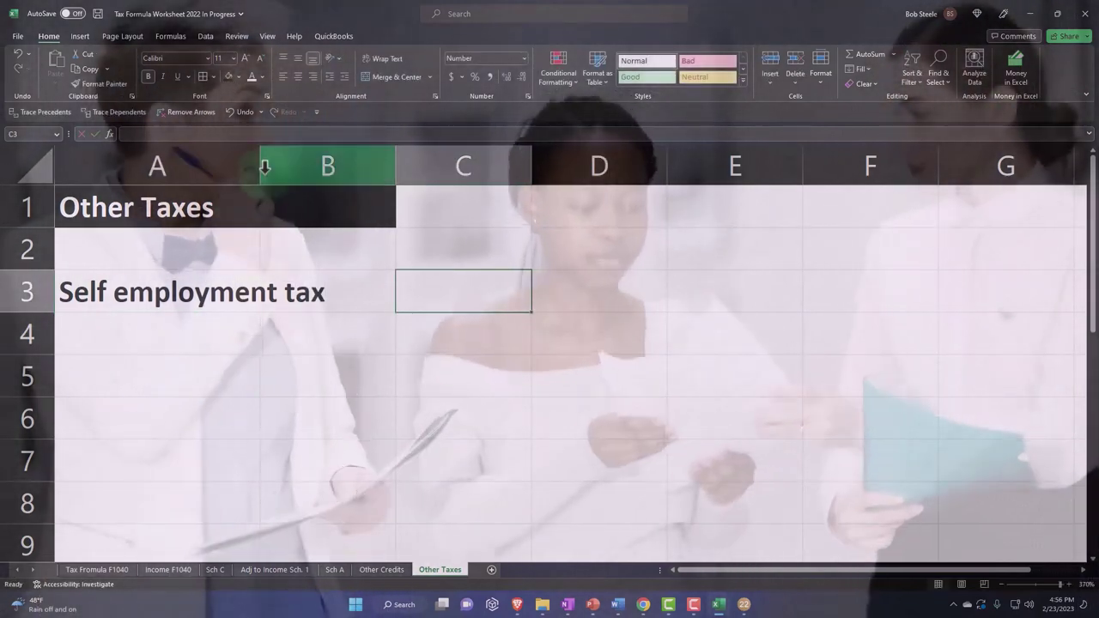
{"action": "left_click_drag", "start_coordinate": [262, 167], "coordinate": [324, 167]}
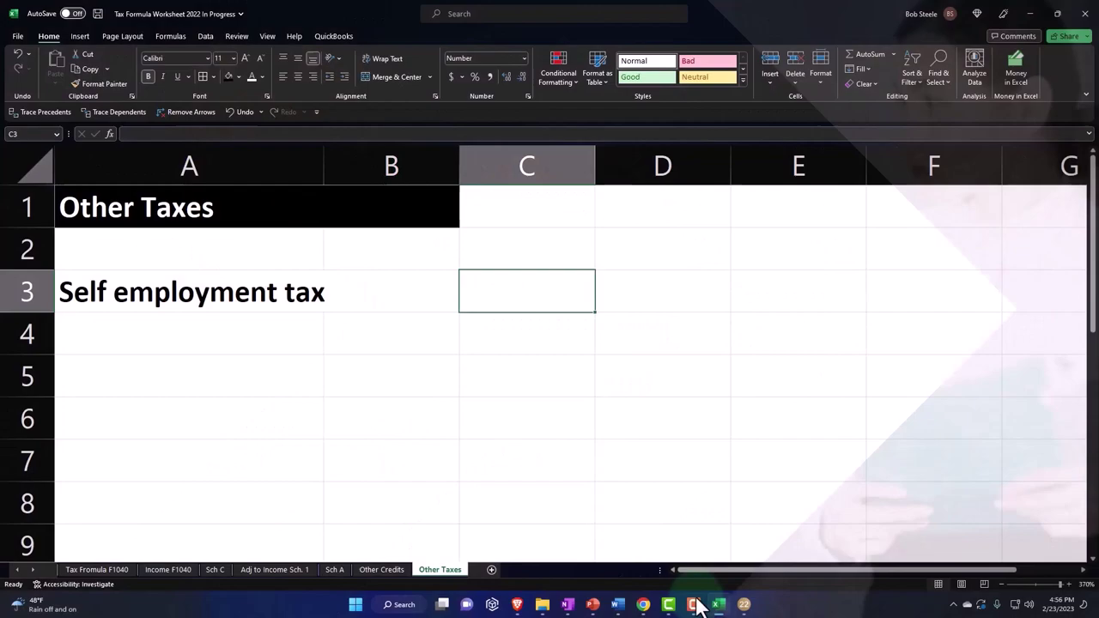
After checking Lacerte's Schedule SE, enter 5,652 in C3.
{"action": "left_click", "coordinate": [717, 604]}
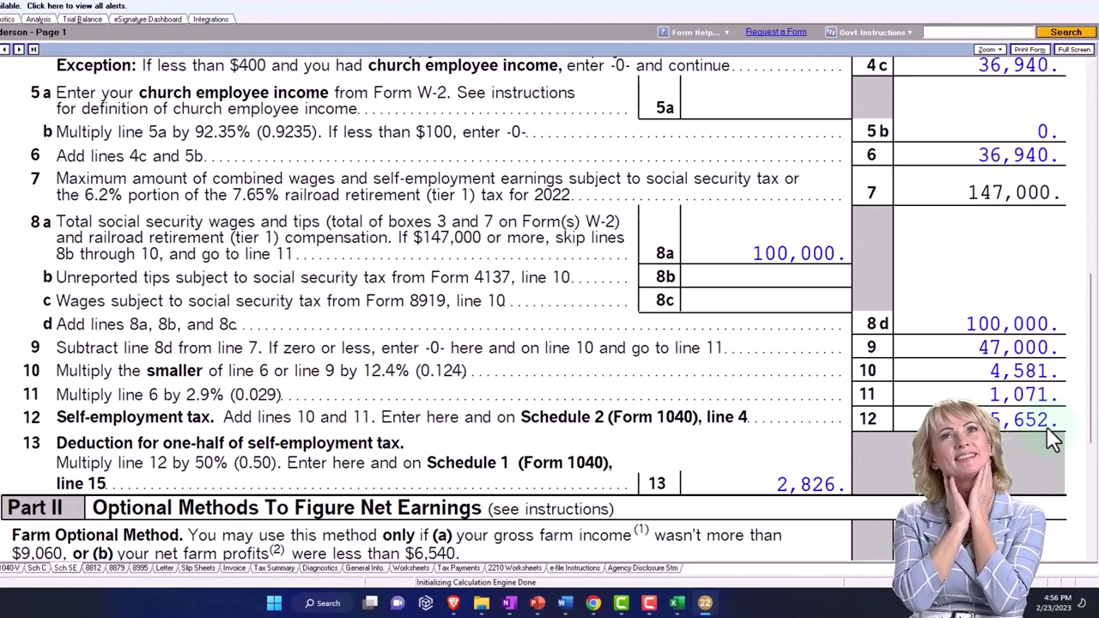
{"action": "left_click", "coordinate": [677, 604]}
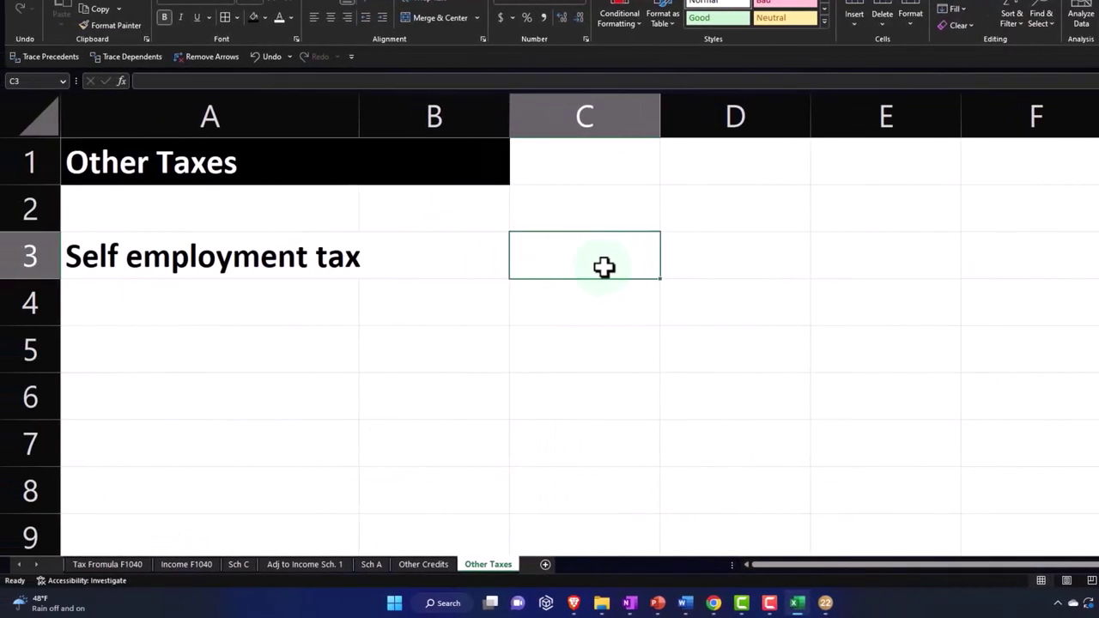
{"action": "type", "text": "565"}
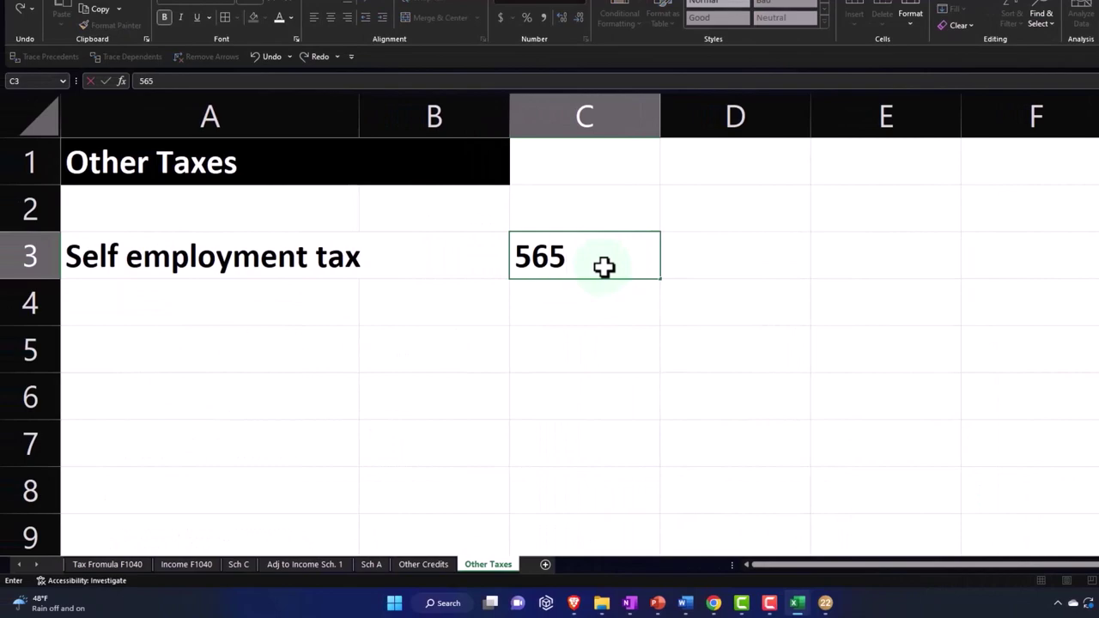
{"action": "type", "text": "2"}
{"action": "key", "text": "Return"}
{"action": "key", "text": "alt+Tab"}
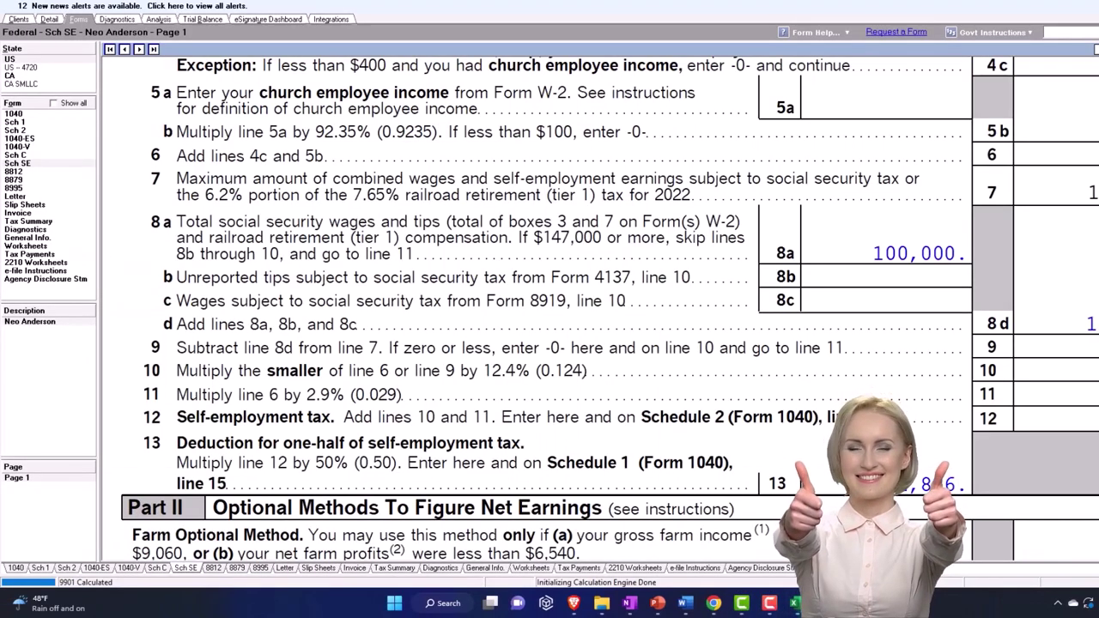
{"action": "key", "text": "alt+Tab"}
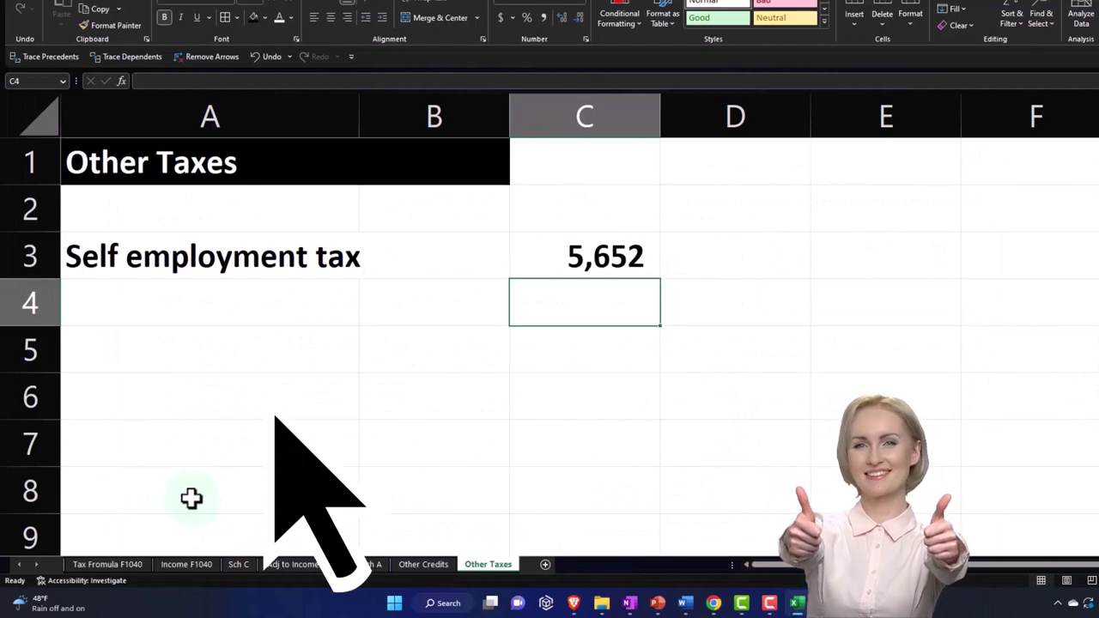
{"action": "scroll", "coordinate": [163, 480], "scroll_direction": "down", "scroll_amount": 1}
Label cell A10 on the Other Taxes sheet 'Total other tax'.
{"action": "left_click", "coordinate": [129, 438]}
{"action": "scroll", "coordinate": [140, 465], "scroll_direction": "up", "scroll_amount": 1}
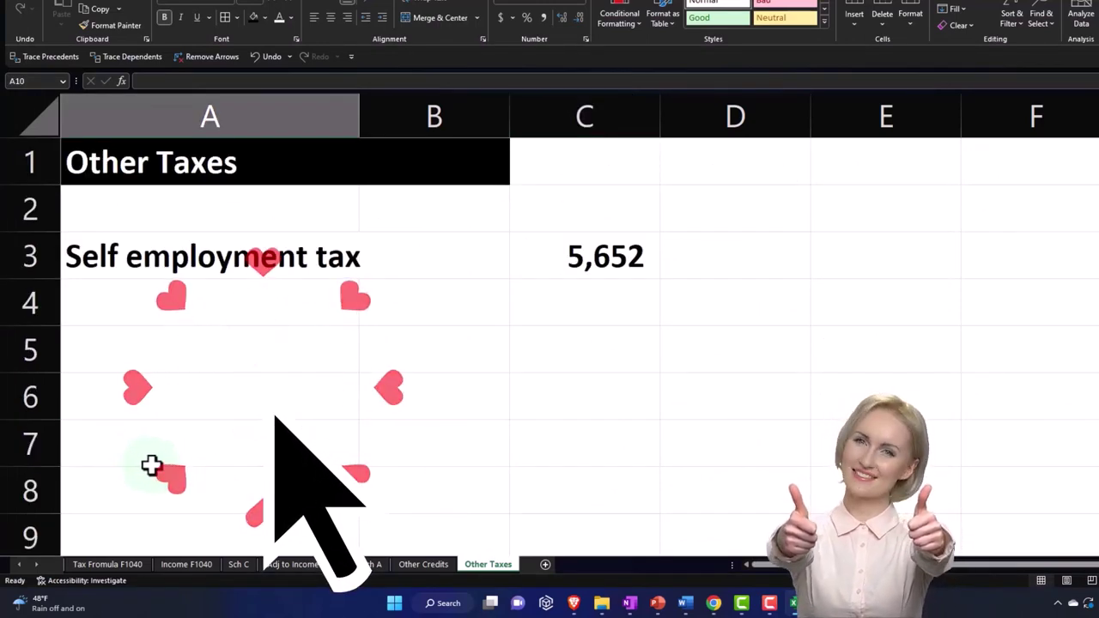
{"action": "type", "text": "Toth"}
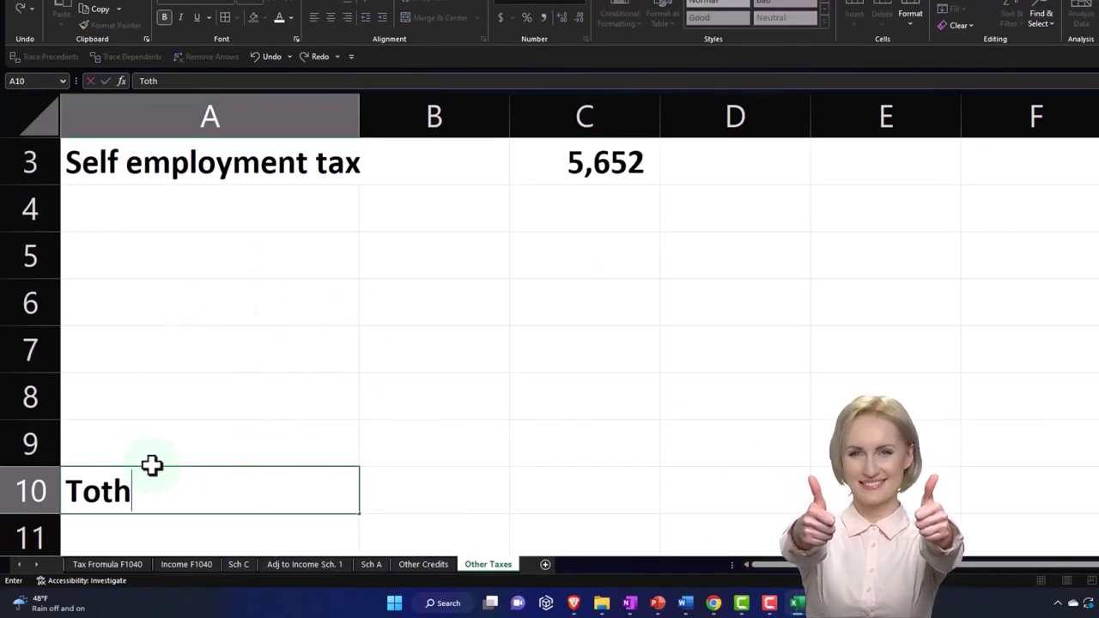
{"action": "key", "text": "BackSpace"}
{"action": "type", "text": "al other "}
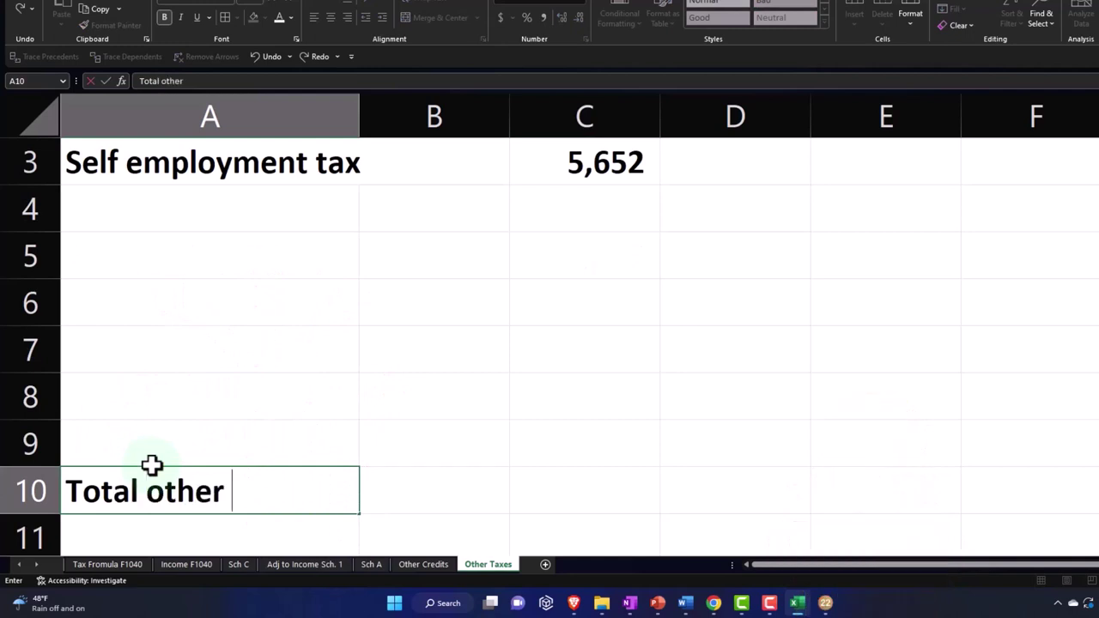
{"action": "type", "text": "tax"}
{"action": "key", "text": "Right"}
{"action": "key", "text": "Right"}
{"action": "key", "text": "Right"}
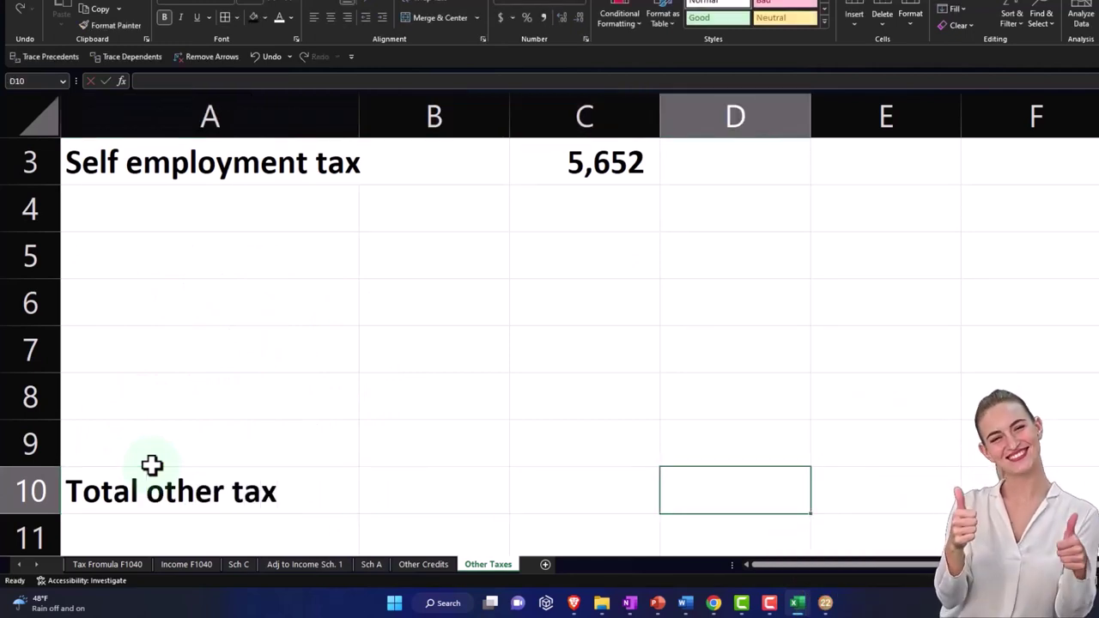
Begin a =SUM formula in D10, selecting the range up column C from C9.
{"action": "type", "text": "=sum("}
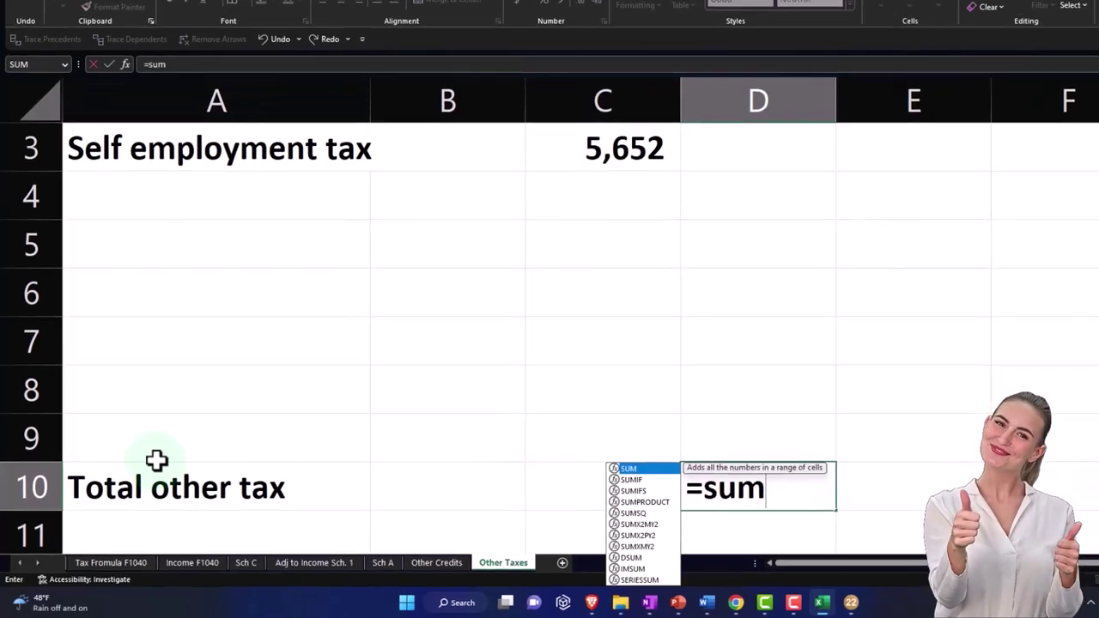
{"action": "key", "text": "Up"}
{"action": "key", "text": "Left"}
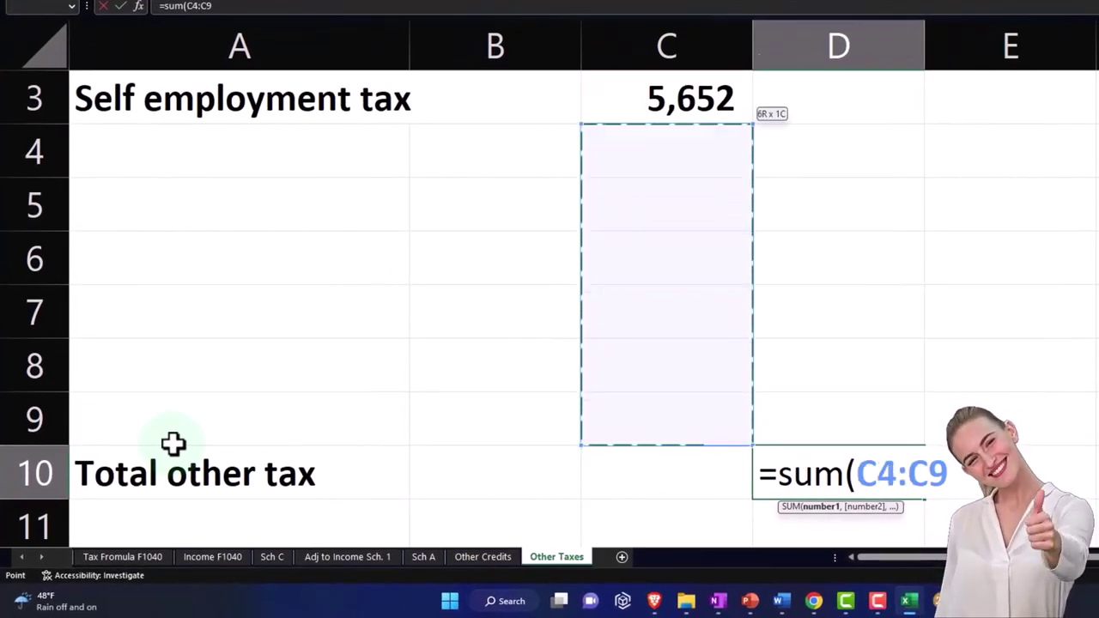
Finish the D10 total as =SUM(C2:C9), showing 5,652.
{"action": "key", "text": "shift+Up"}
{"action": "key", "text": "shift+Up"}
{"action": "key", "text": "shift+Up"}
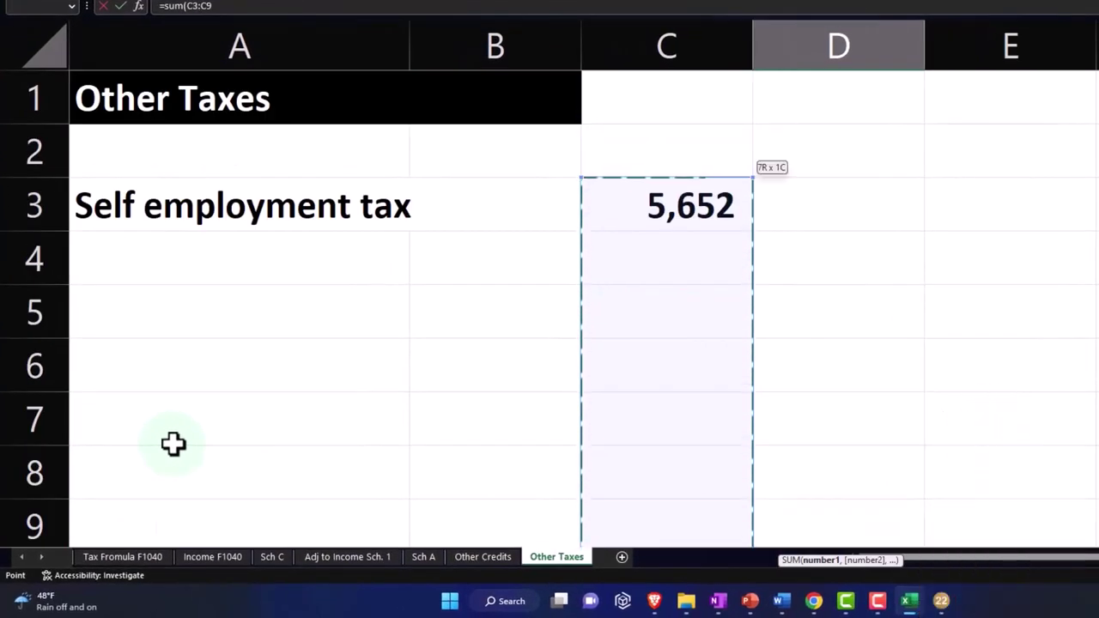
{"action": "key", "text": "Return"}
{"action": "scroll", "coordinate": [173, 445], "scroll_direction": "up", "scroll_amount": 1}
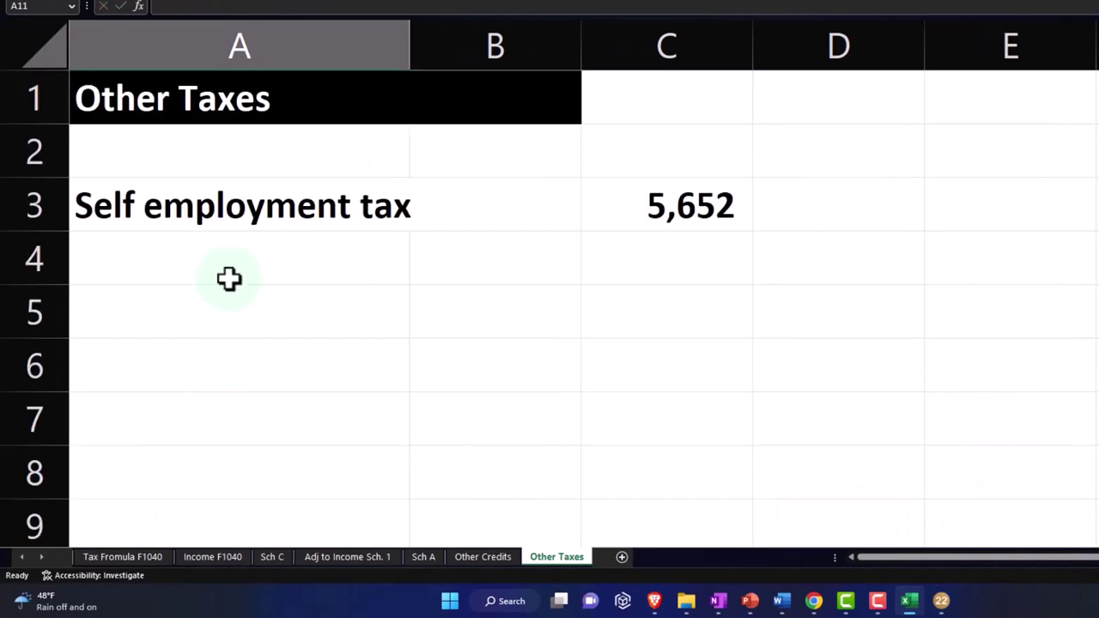
Fill the self-employment rows A2:C3 with the teal colour.
{"action": "left_click_drag", "start_coordinate": [190, 146], "coordinate": [620, 213]}
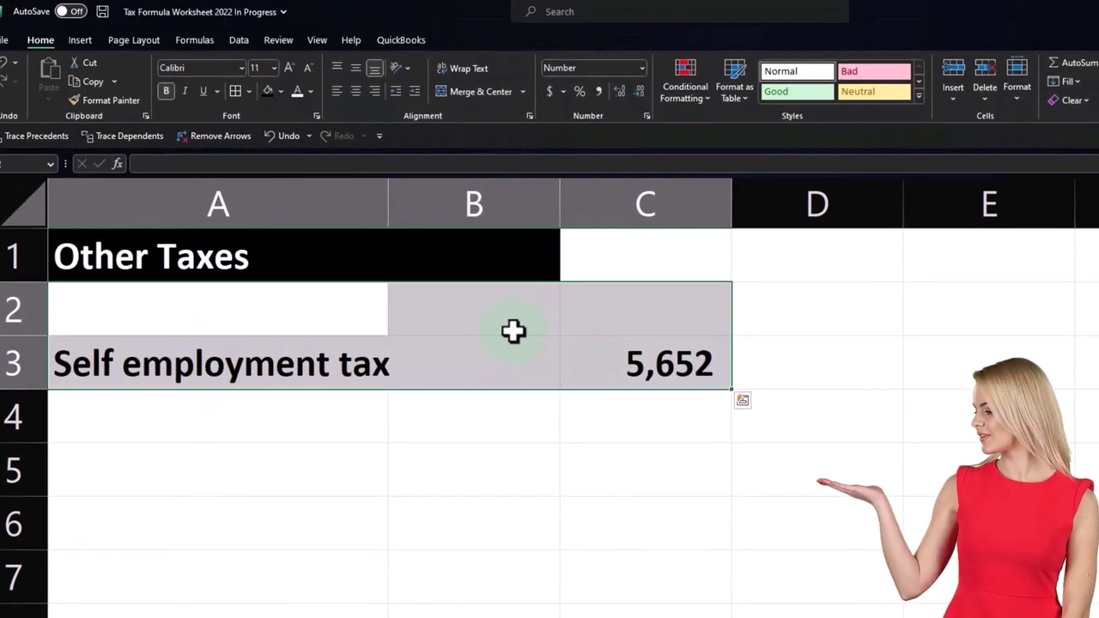
{"action": "left_click", "coordinate": [279, 96]}
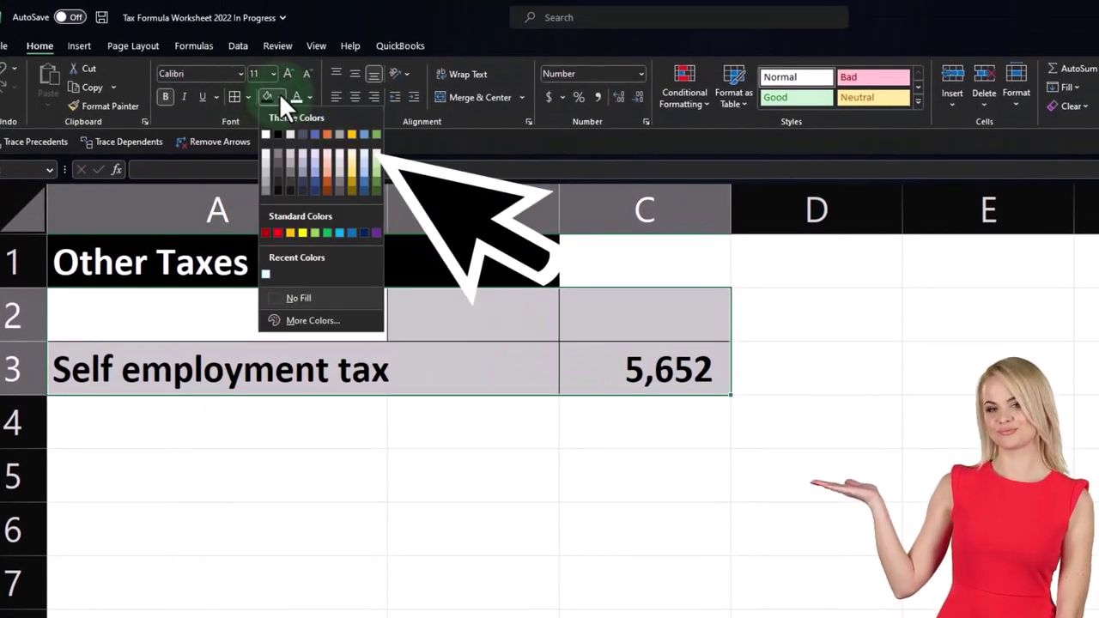
{"action": "left_click", "coordinate": [265, 275]}
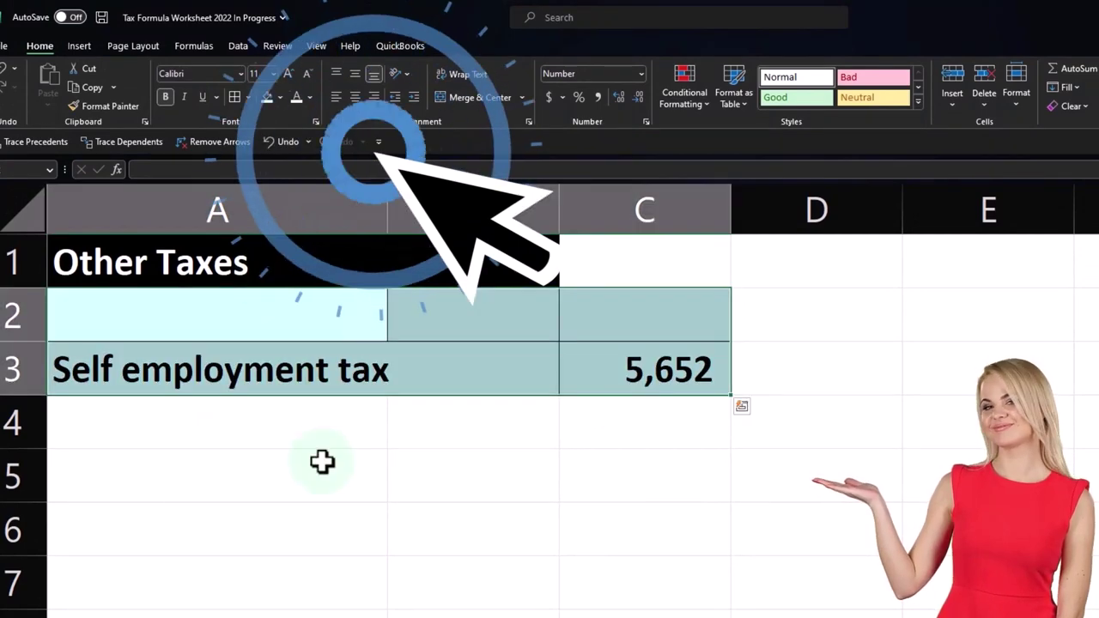
{"action": "scroll", "coordinate": [321, 455], "scroll_direction": "down", "scroll_amount": 1}
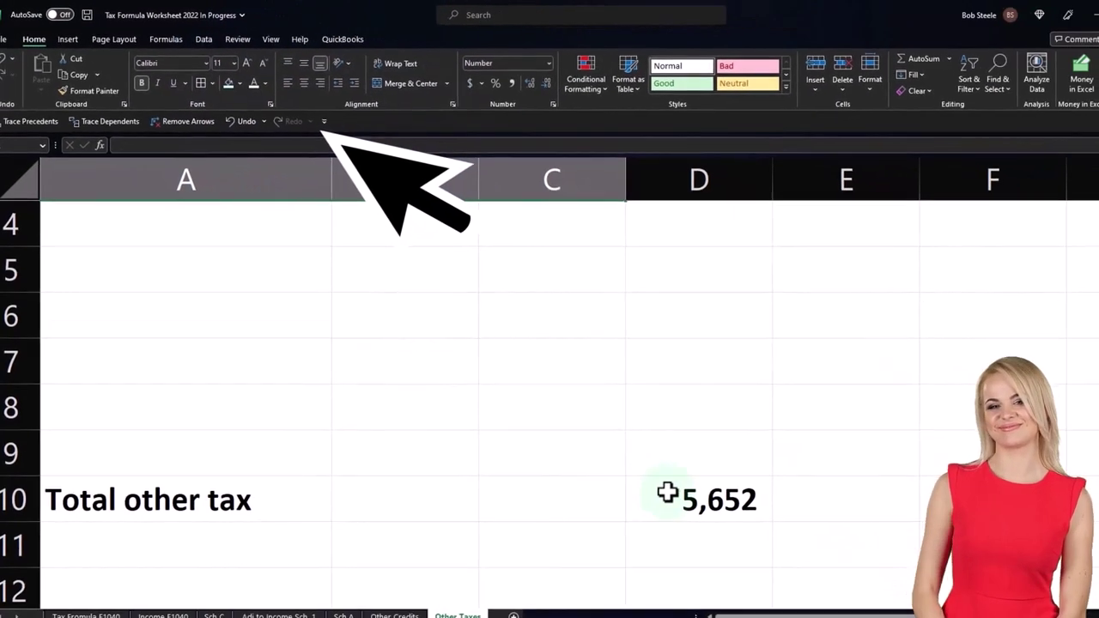
{"action": "left_click", "coordinate": [761, 552]}
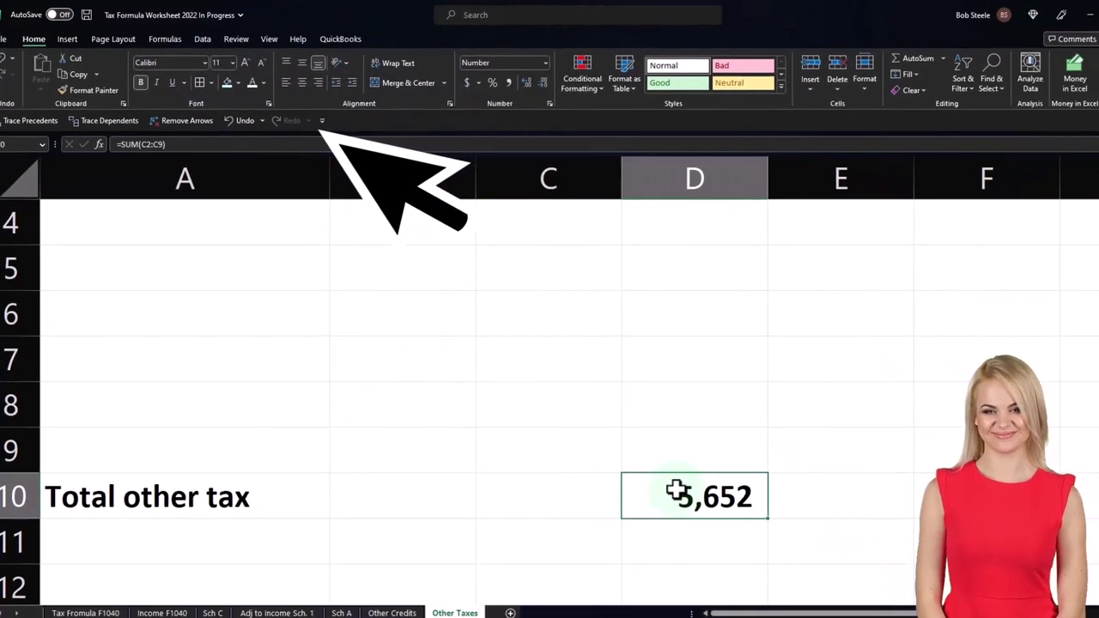
{"action": "left_click", "coordinate": [86, 613]}
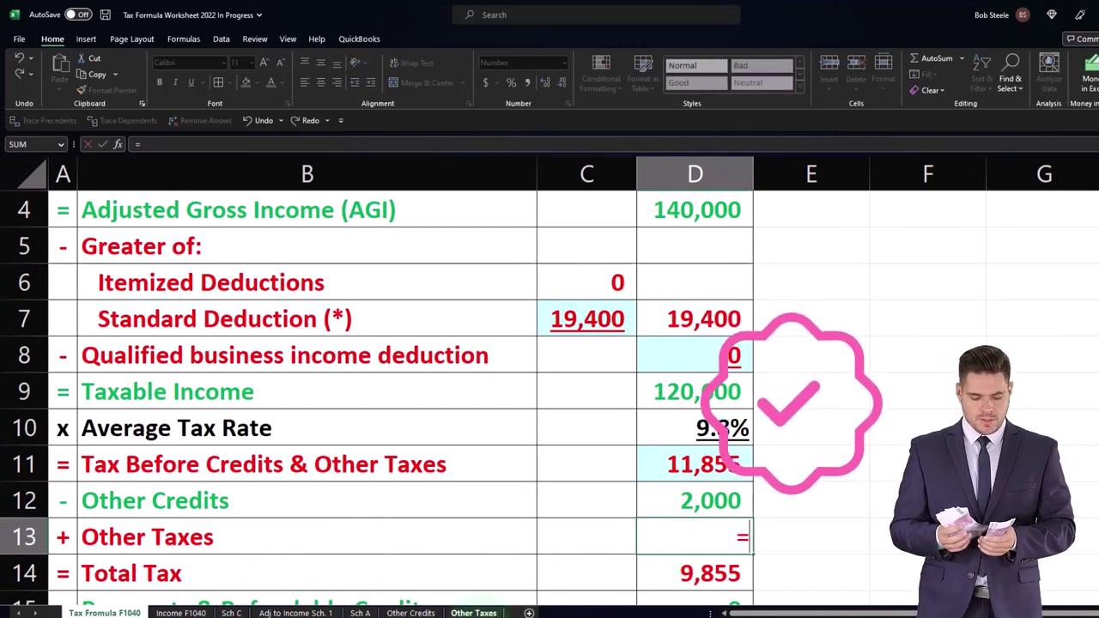
{"action": "left_click", "coordinate": [473, 613]}
{"action": "left_click", "coordinate": [730, 495]}
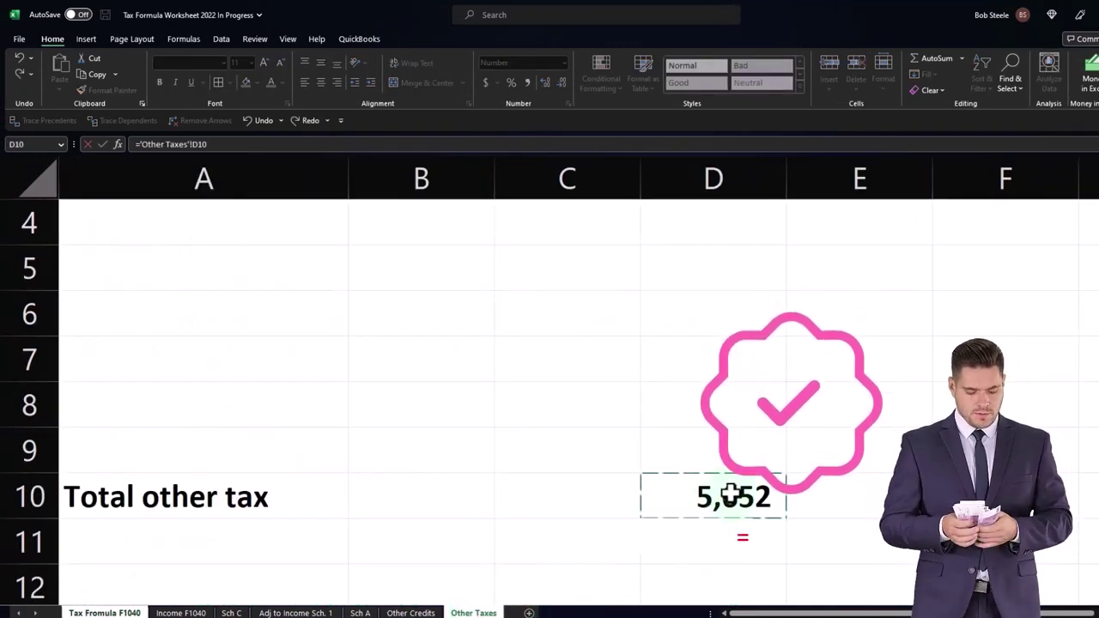
{"action": "scroll", "coordinate": [730, 495], "scroll_direction": "up", "scroll_amount": 1}
{"action": "key", "text": "Return"}
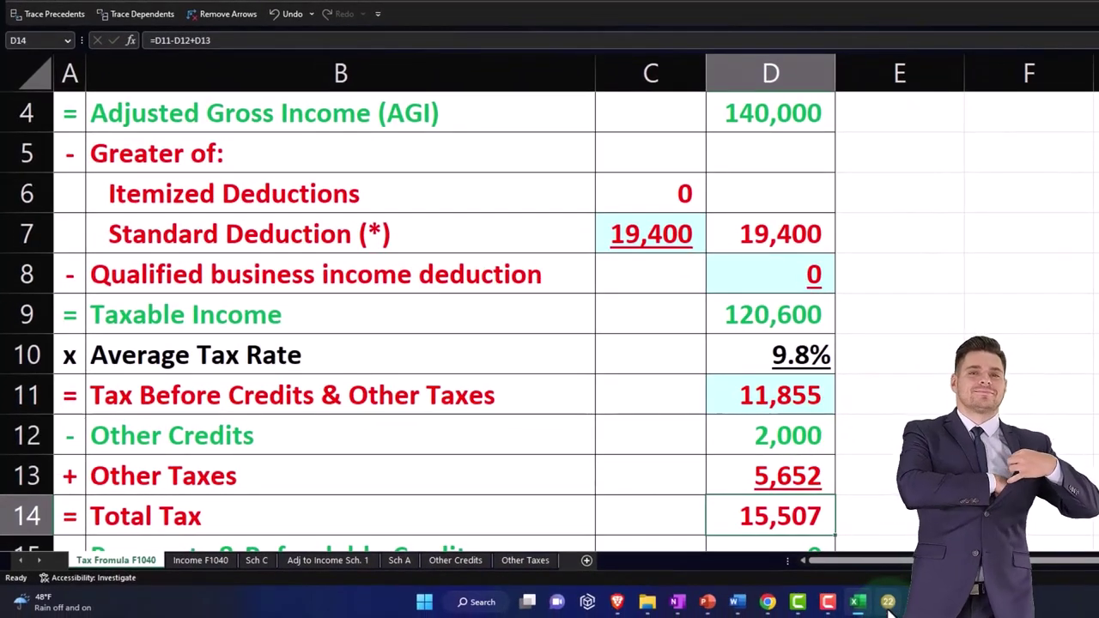
Show Form 1040 page 2 in Lacerte to confirm line 23 other taxes of 5,652.
{"action": "left_click", "coordinate": [888, 600]}
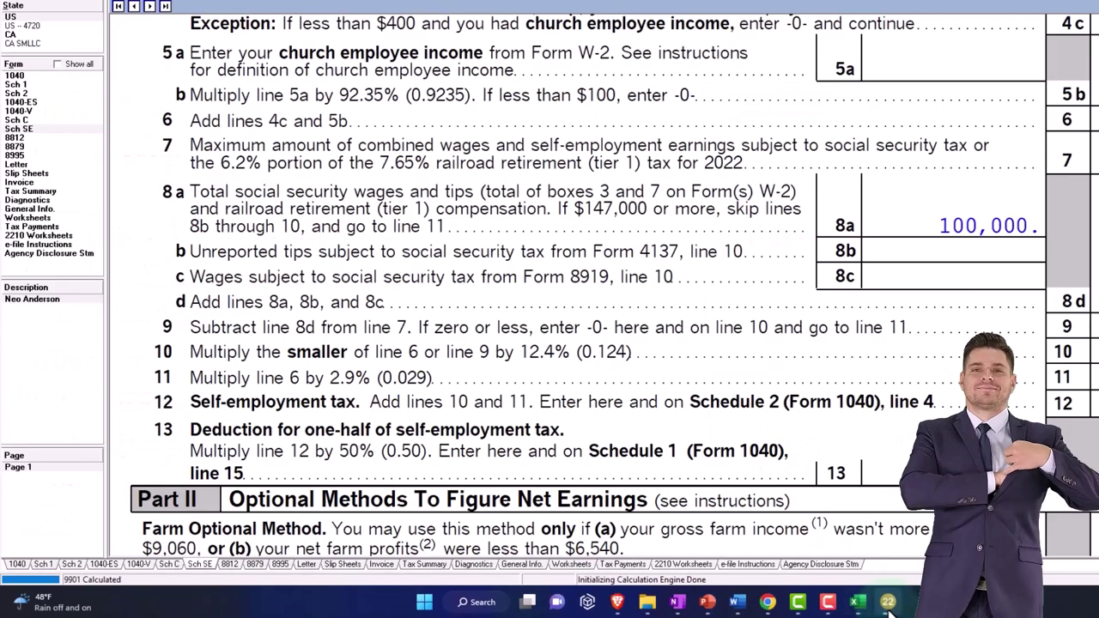
{"action": "scroll", "coordinate": [931, 266], "scroll_direction": "up", "scroll_amount": 1}
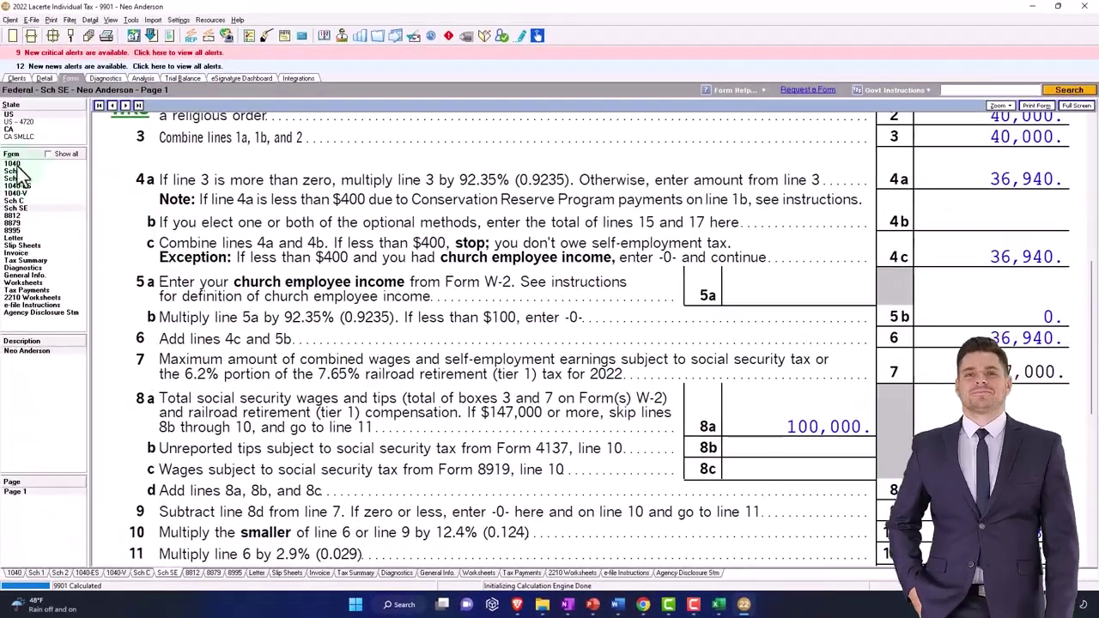
{"action": "left_click", "coordinate": [16, 164]}
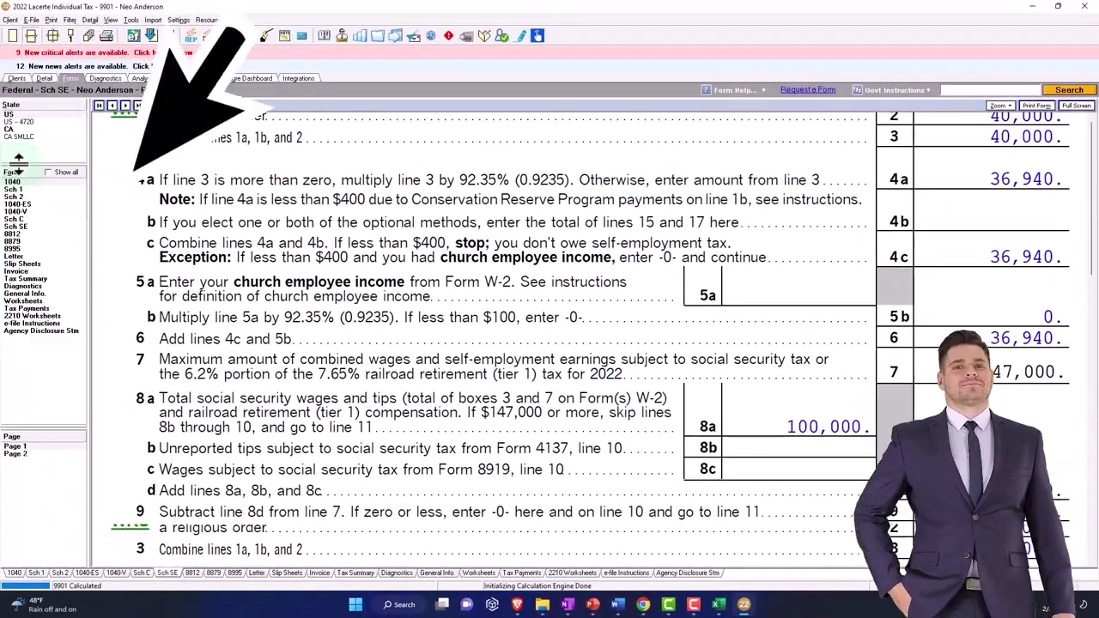
{"action": "left_click", "coordinate": [32, 453]}
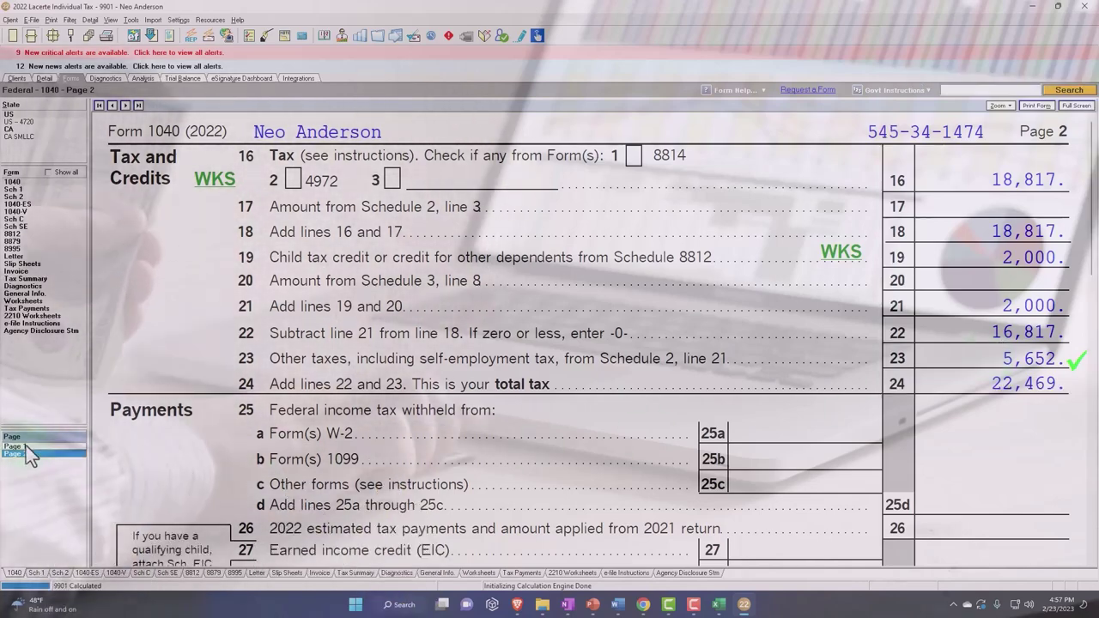
Go back to Form 1040 page 1 and scroll down through its income lines.
{"action": "left_click", "coordinate": [26, 446]}
{"action": "scroll", "coordinate": [620, 433], "scroll_direction": "down", "scroll_amount": 10}
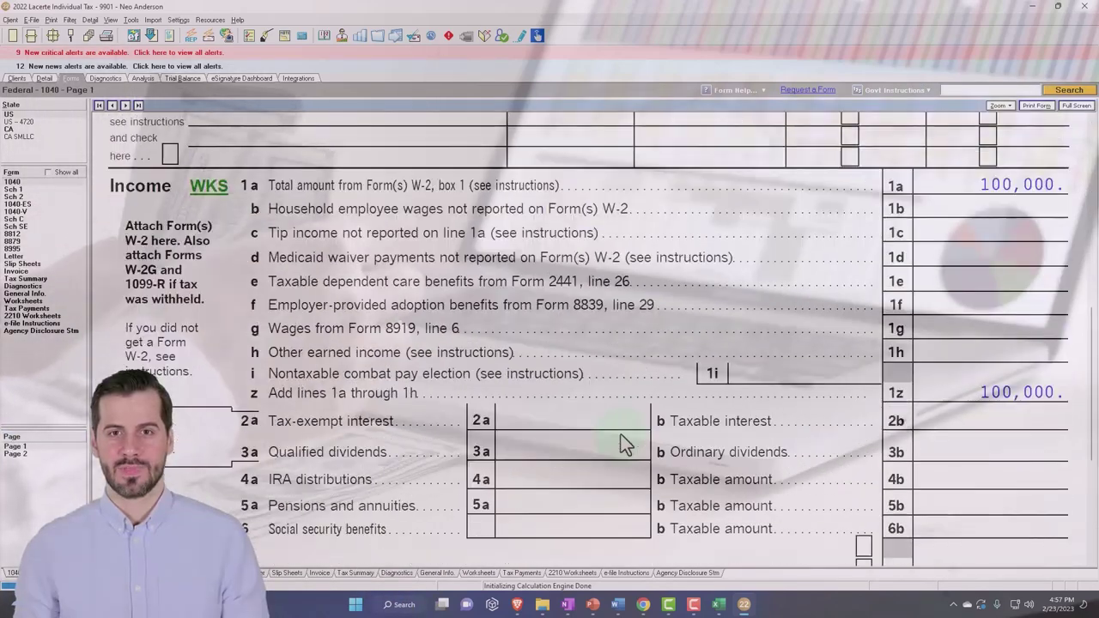
{"action": "scroll", "coordinate": [621, 435], "scroll_direction": "down", "scroll_amount": 5}
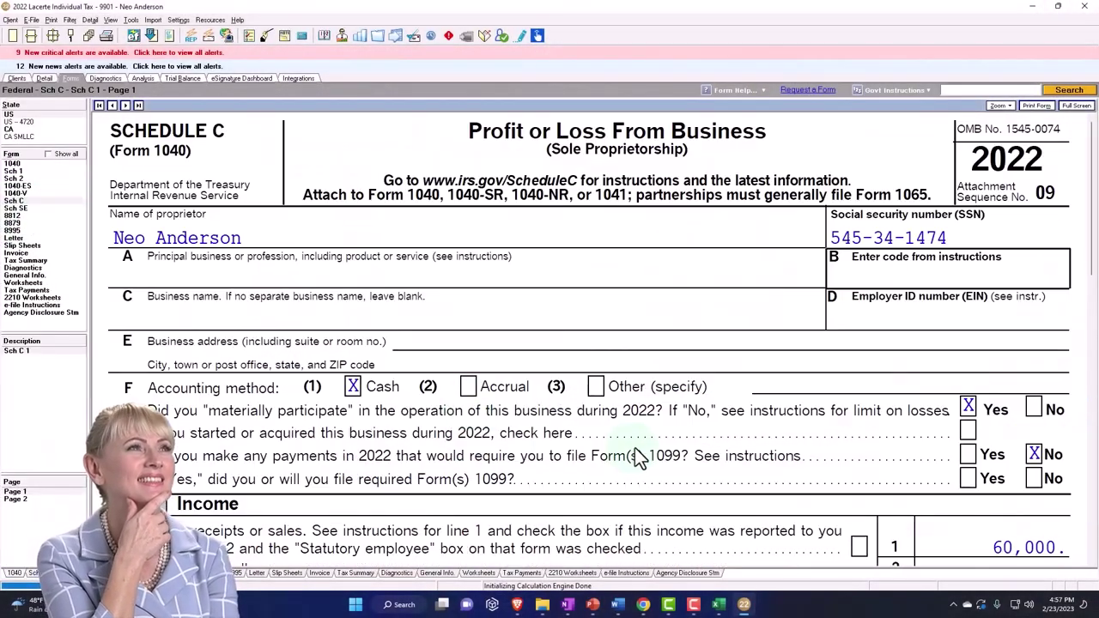
{"action": "scroll", "coordinate": [642, 455], "scroll_direction": "down", "scroll_amount": 10}
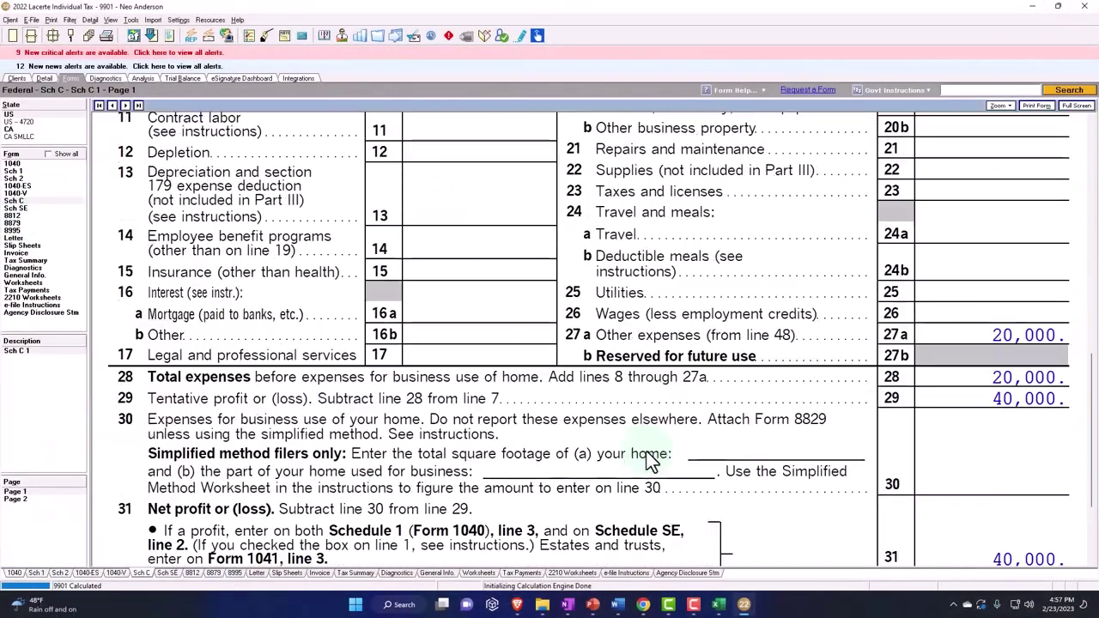
{"action": "scroll", "coordinate": [650, 461], "scroll_direction": "down", "scroll_amount": 2}
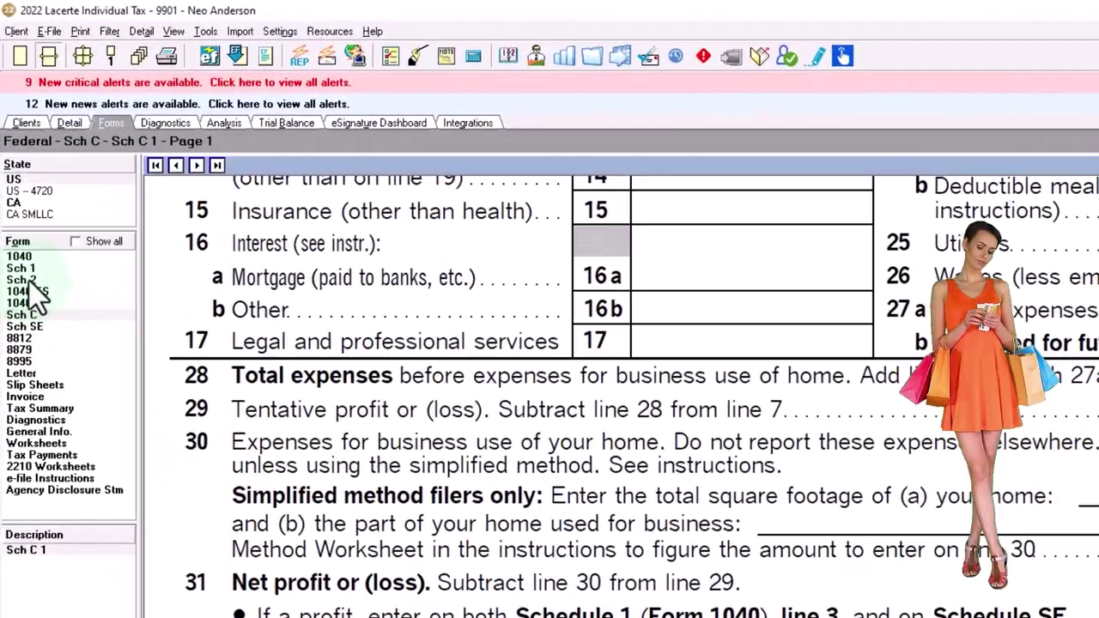
Open Schedule 1 and view its page 2 adjustments to income.
{"action": "left_click", "coordinate": [21, 269]}
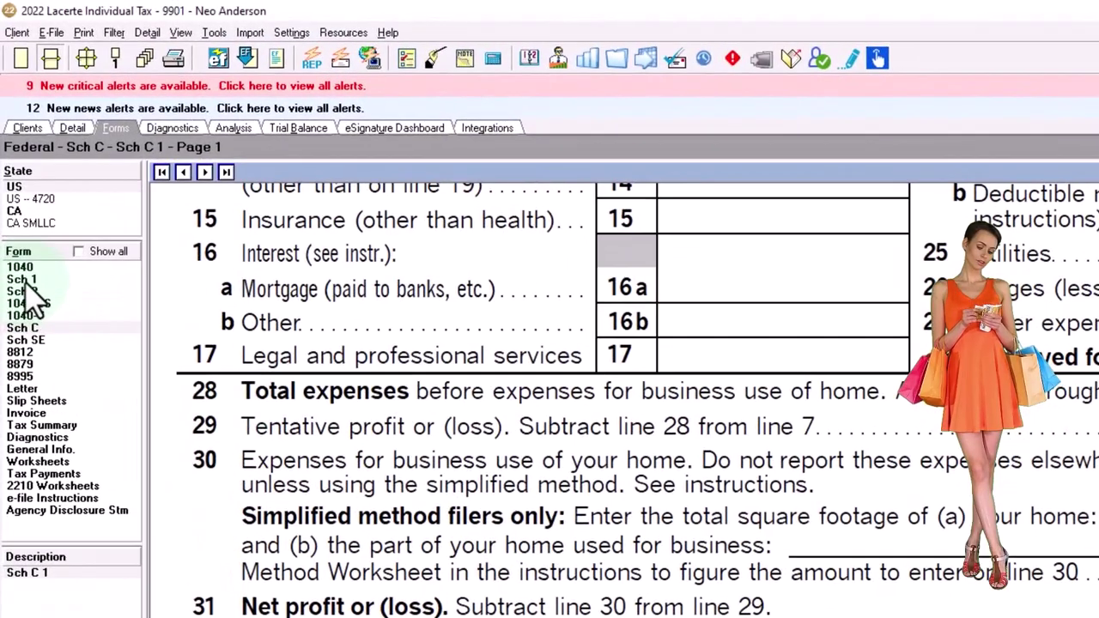
{"action": "scroll", "coordinate": [635, 577], "scroll_direction": "down", "scroll_amount": 3}
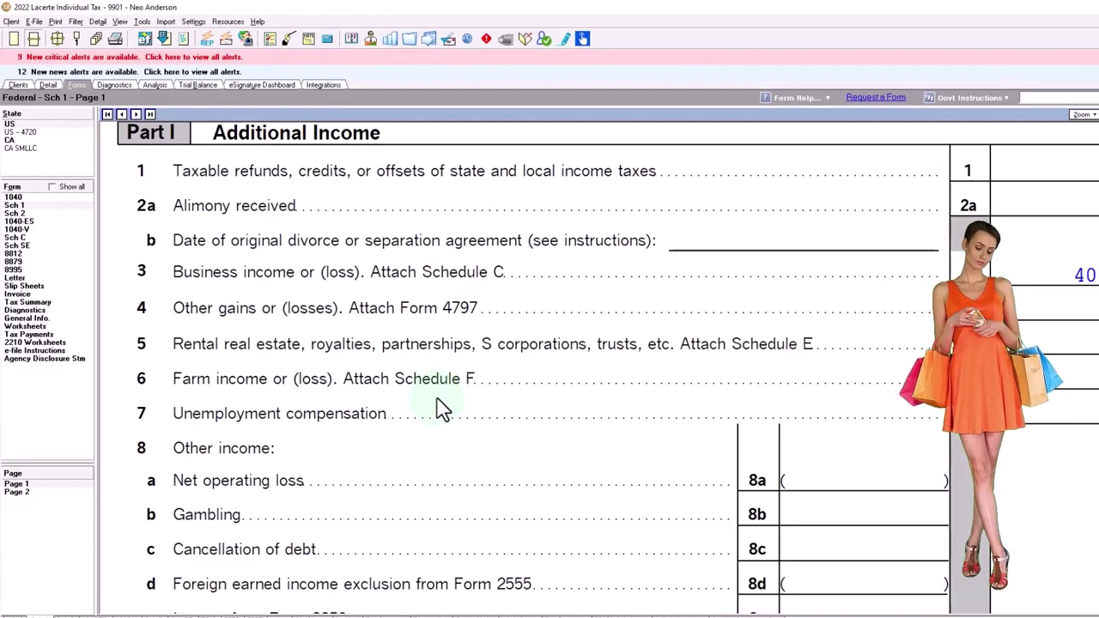
{"action": "scroll", "coordinate": [440, 407], "scroll_direction": "down", "scroll_amount": 5}
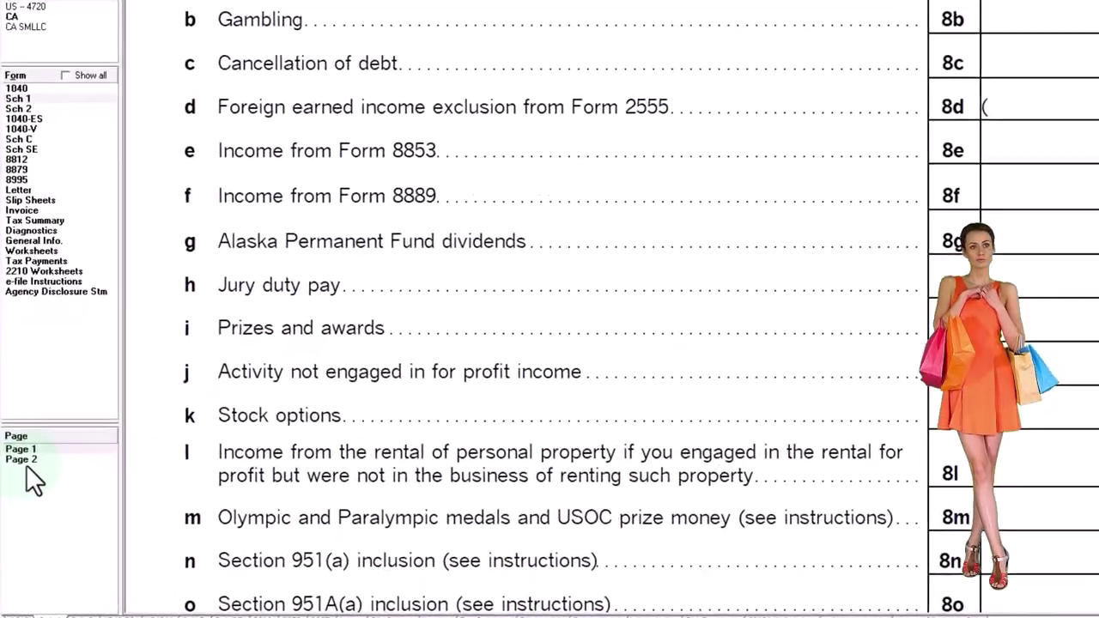
{"action": "left_click", "coordinate": [15, 492]}
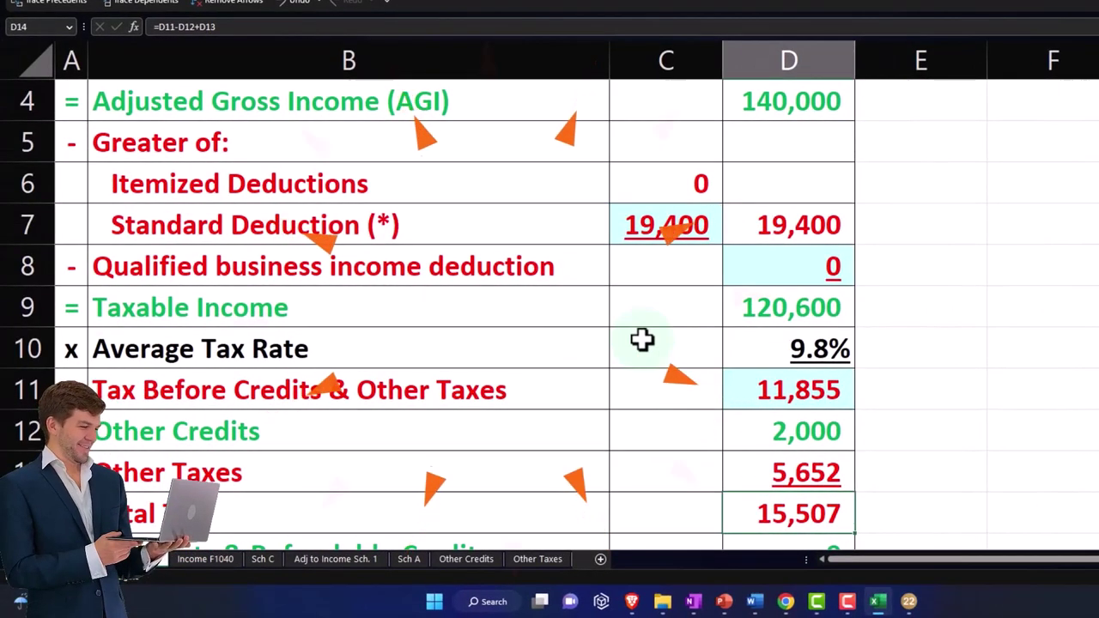
Check the adjustments-to-income formula, then move to the Adj to Income Sch. 1 sheet.
{"action": "scroll", "coordinate": [523, 383], "scroll_direction": "up", "scroll_amount": 1}
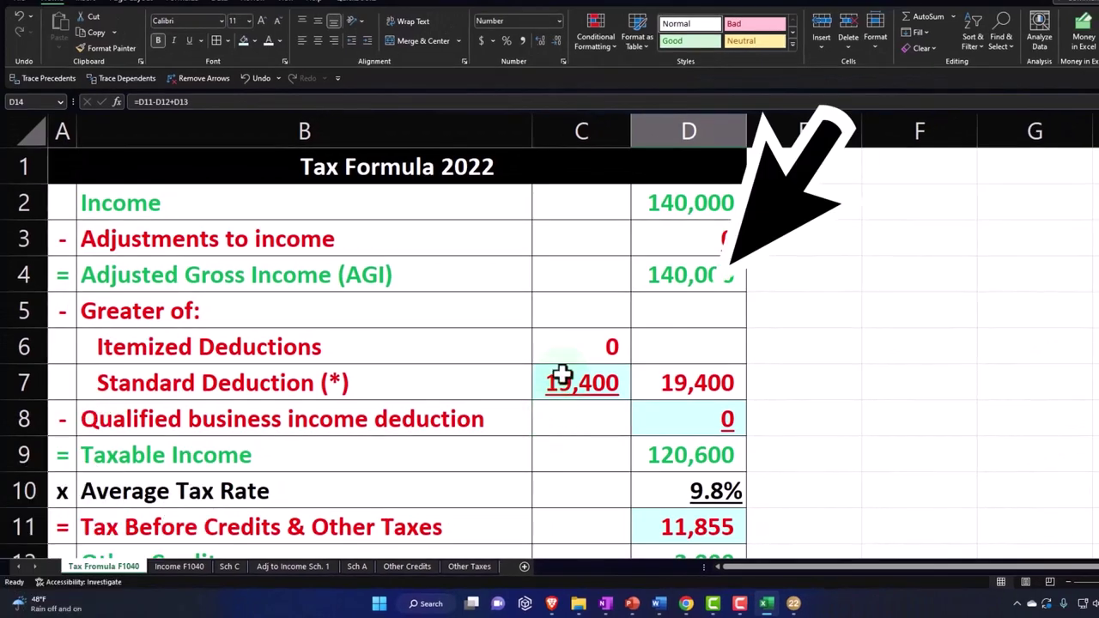
{"action": "left_click", "coordinate": [656, 241]}
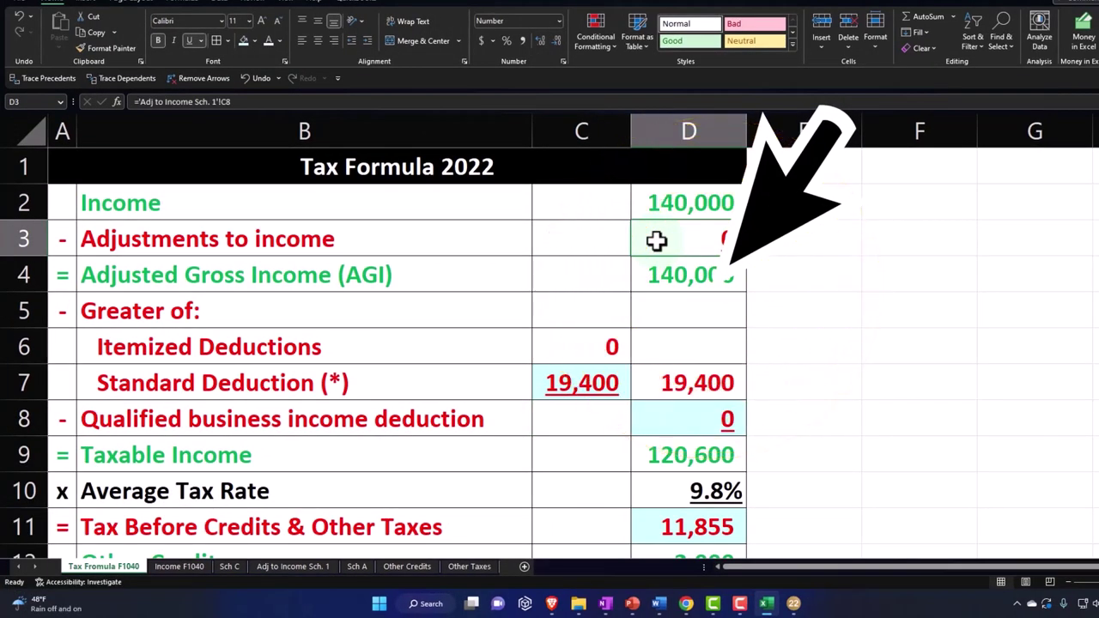
{"action": "left_click", "coordinate": [314, 563]}
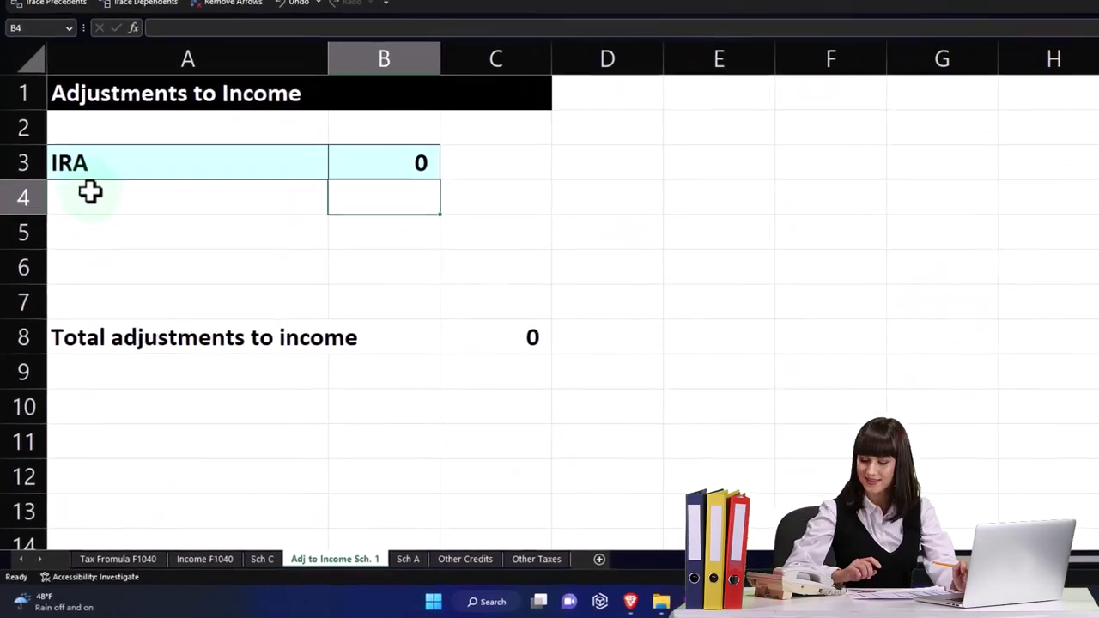
Label cell A4 'Half self employment tax'.
{"action": "left_click", "coordinate": [90, 192]}
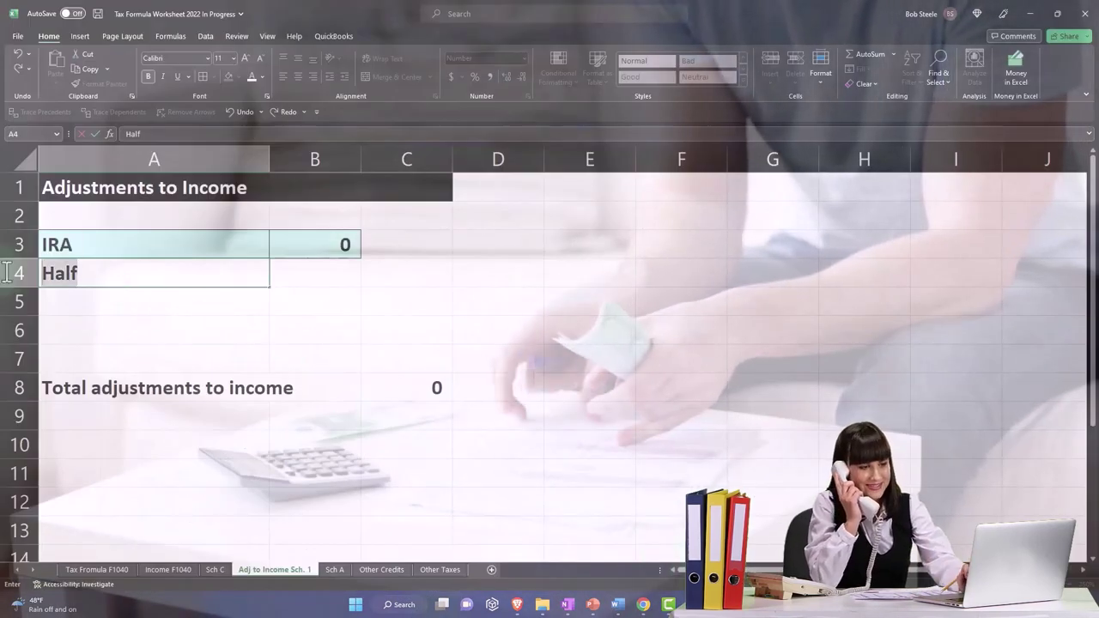
{"action": "type", "text": "Part of"}
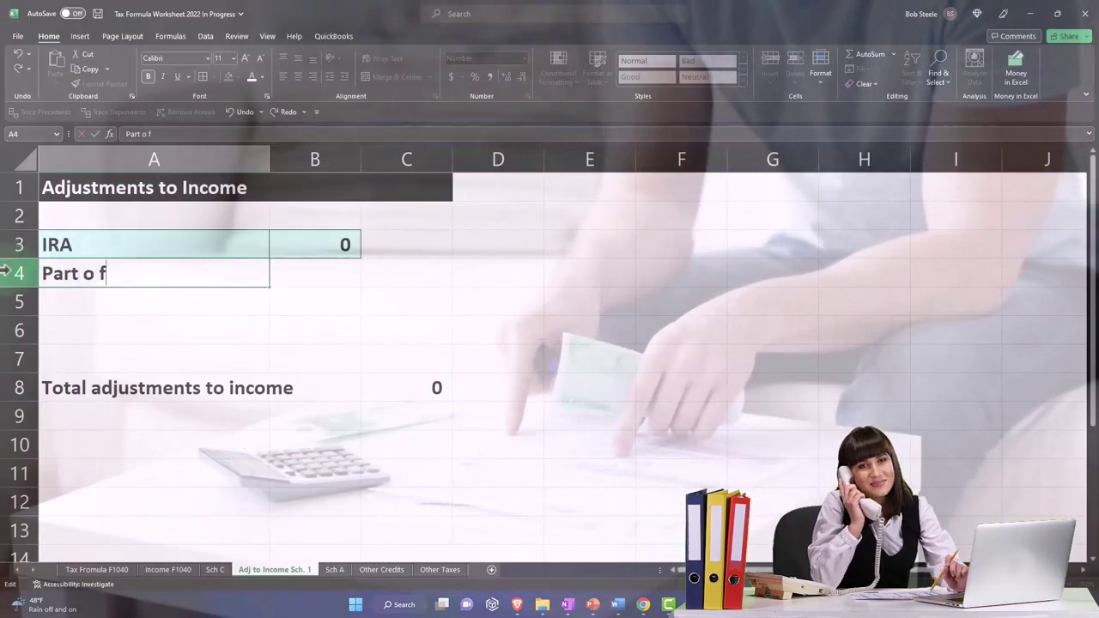
{"action": "key", "text": "BackSpace"}
{"action": "type", "text": "f"}
{"action": "key", "text": "BackSpace"}
{"action": "key", "text": "BackSpace"}
{"action": "key", "text": "BackSpace"}
{"action": "key", "text": "BackSpace"}
{"action": "key", "text": "BackSpace"}
{"action": "key", "text": "BackSpace"}
{"action": "key", "text": "BackSpace"}
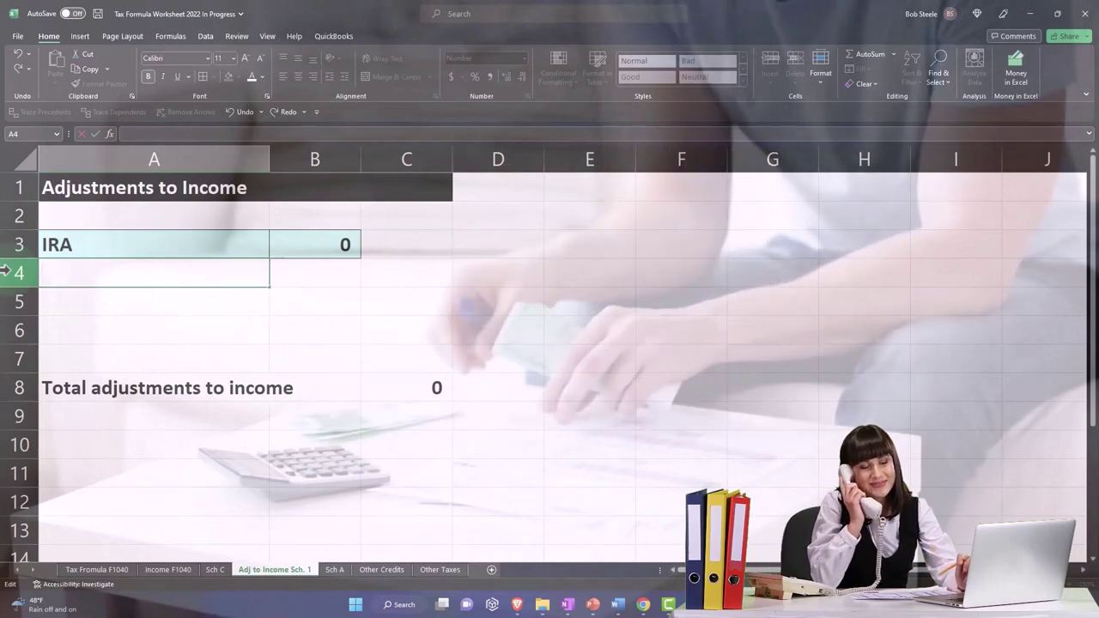
{"action": "type", "text": "Half self em"}
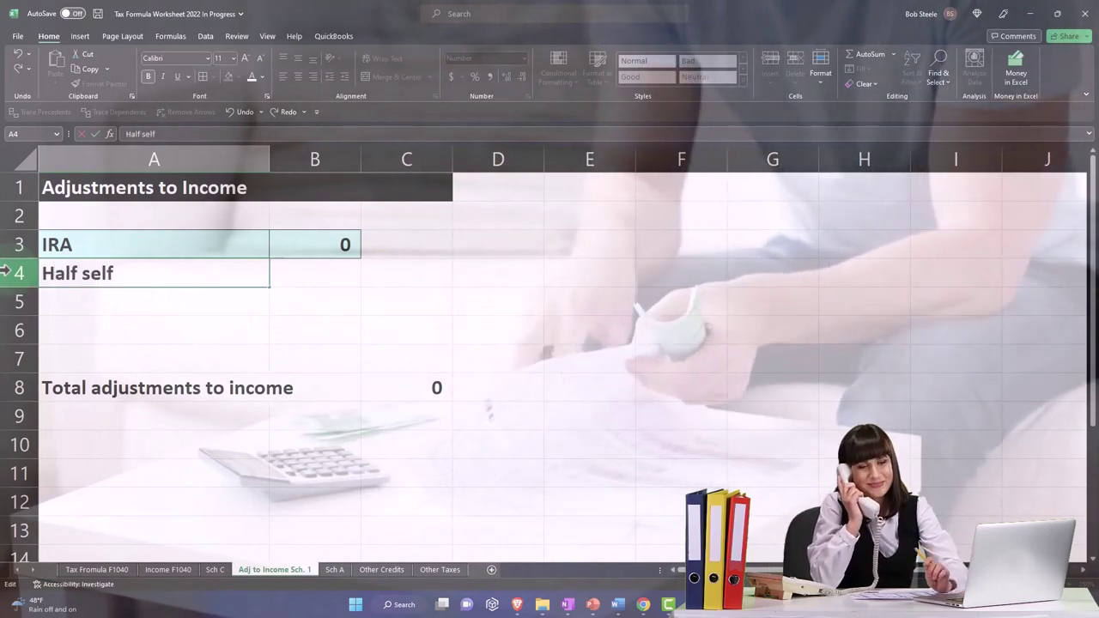
{"action": "type", "text": "ployment tax"}
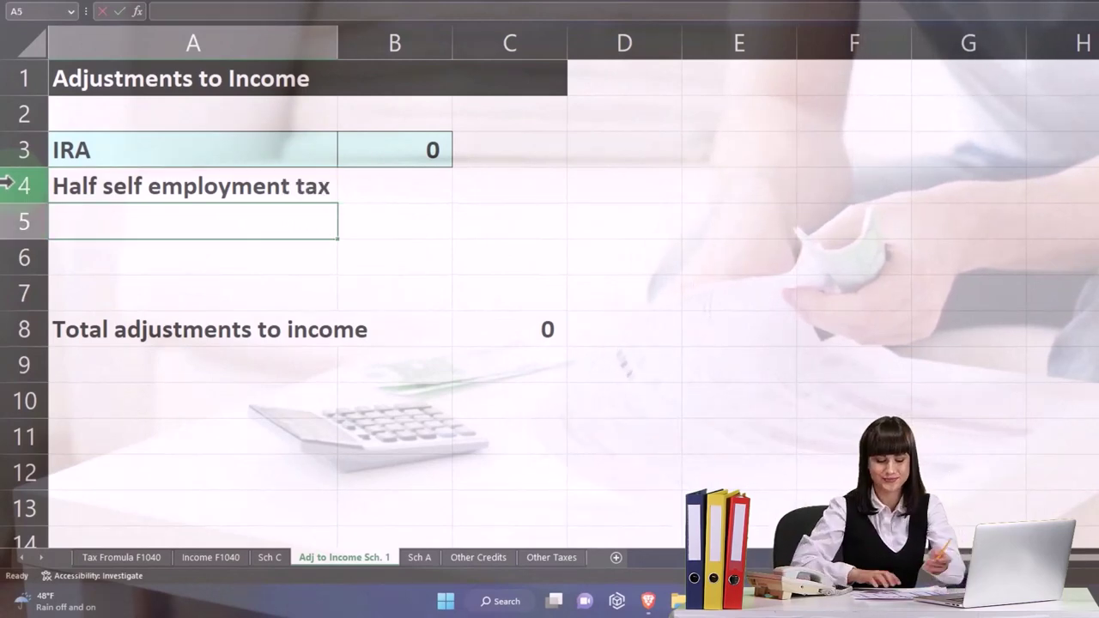
{"action": "key", "text": "Up"}
{"action": "key", "text": "Right"}
Enter ='Other Taxes'!C3/2 in B4, giving 2,826.
{"action": "type", "text": "="}
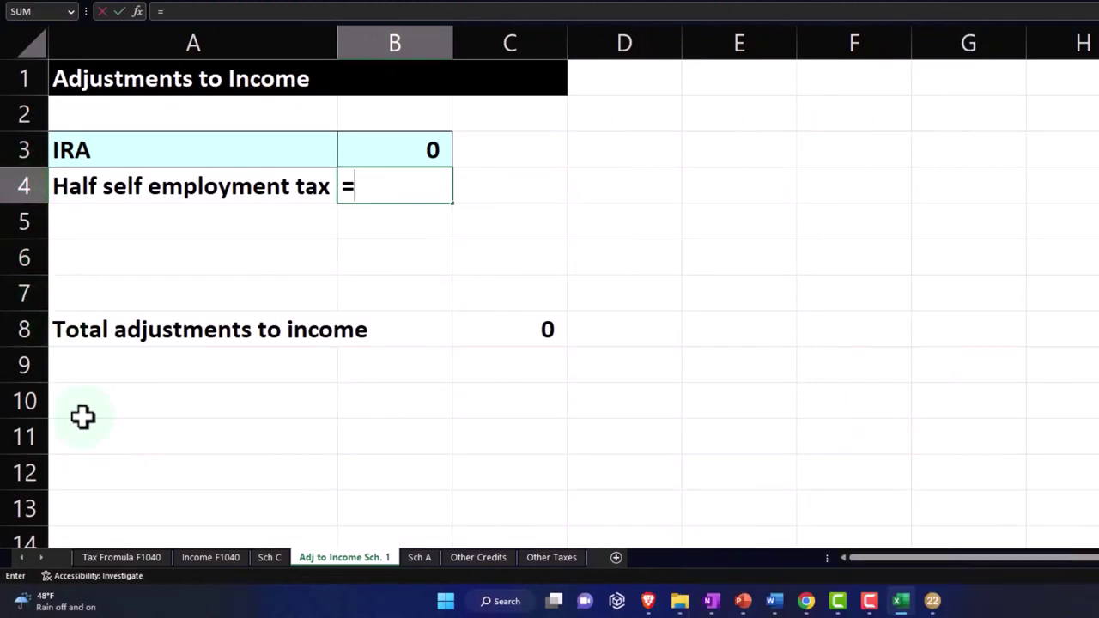
{"action": "left_click", "coordinate": [538, 556]}
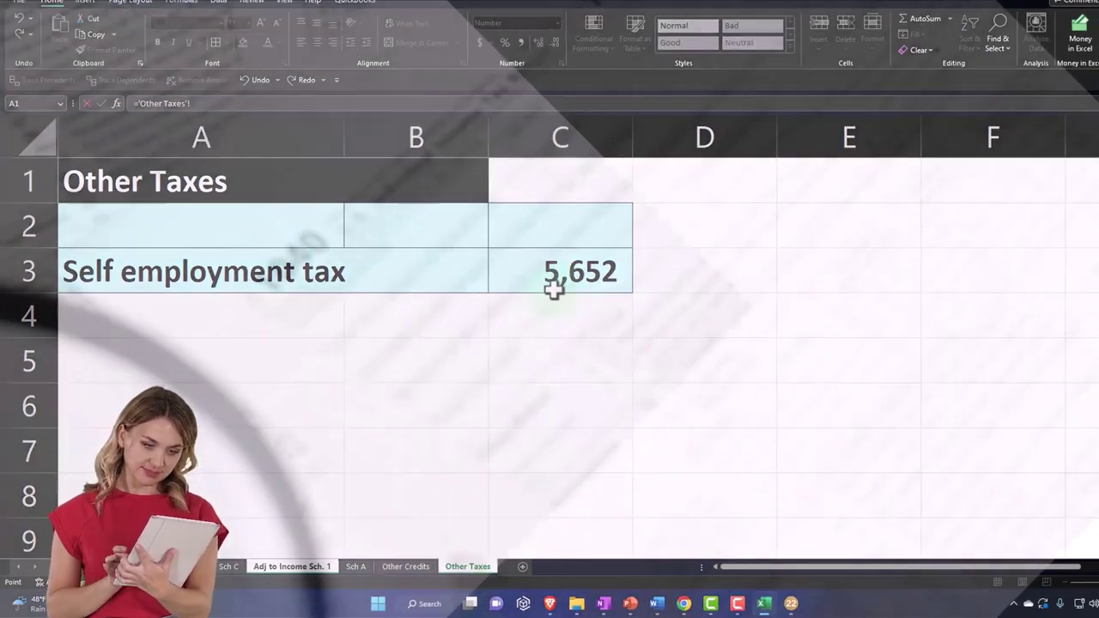
{"action": "left_click", "coordinate": [553, 283]}
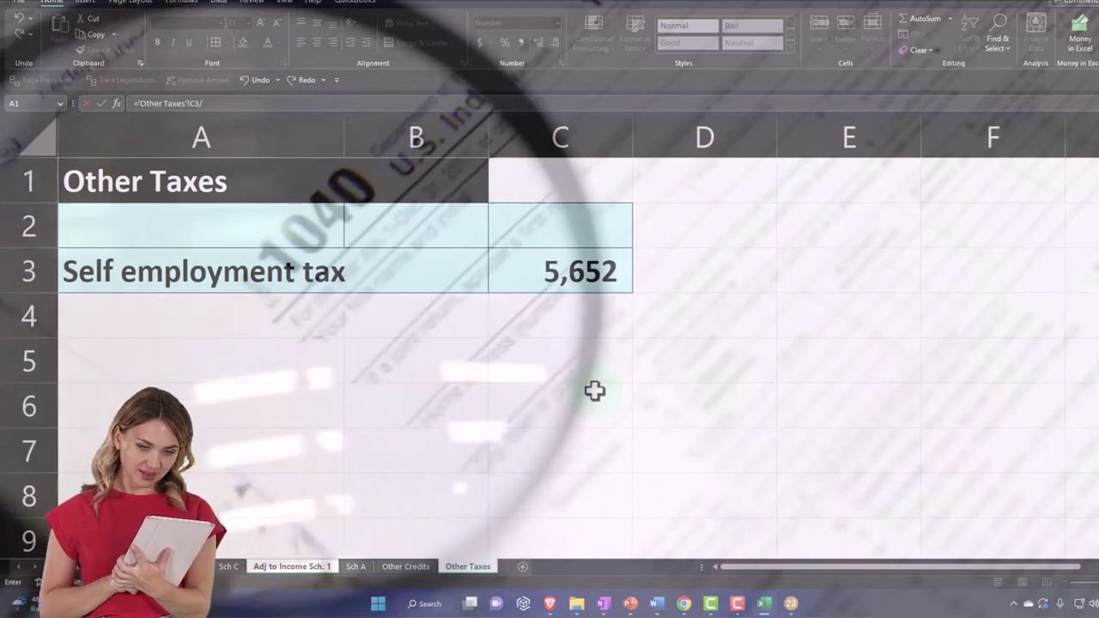
{"action": "type", "text": "/2"}
{"action": "key", "text": "Return"}
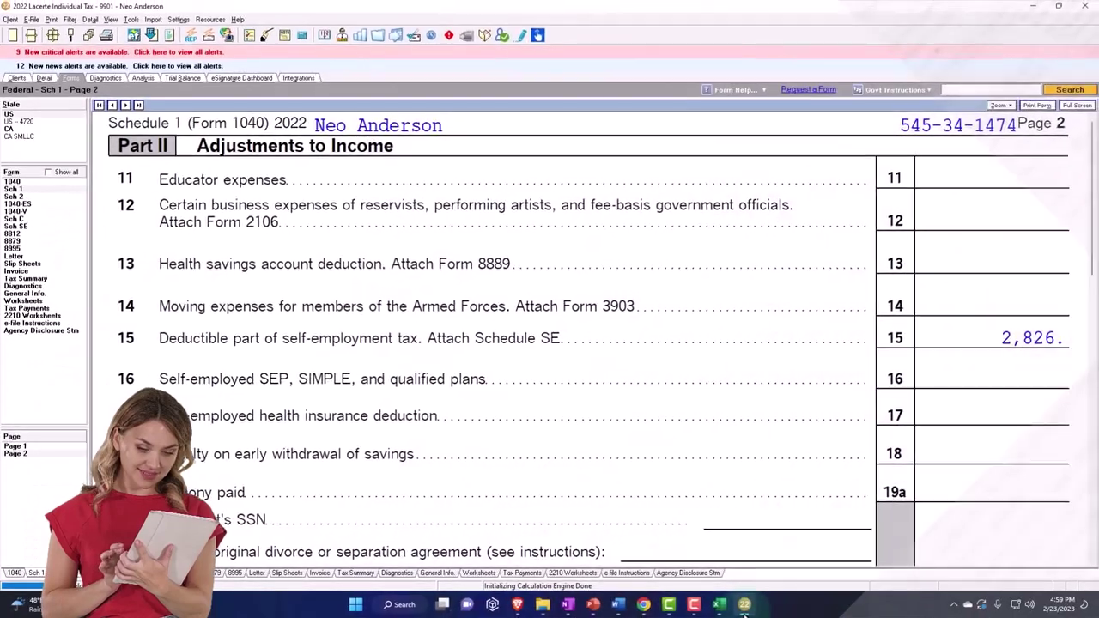
{"action": "left_click", "coordinate": [745, 606]}
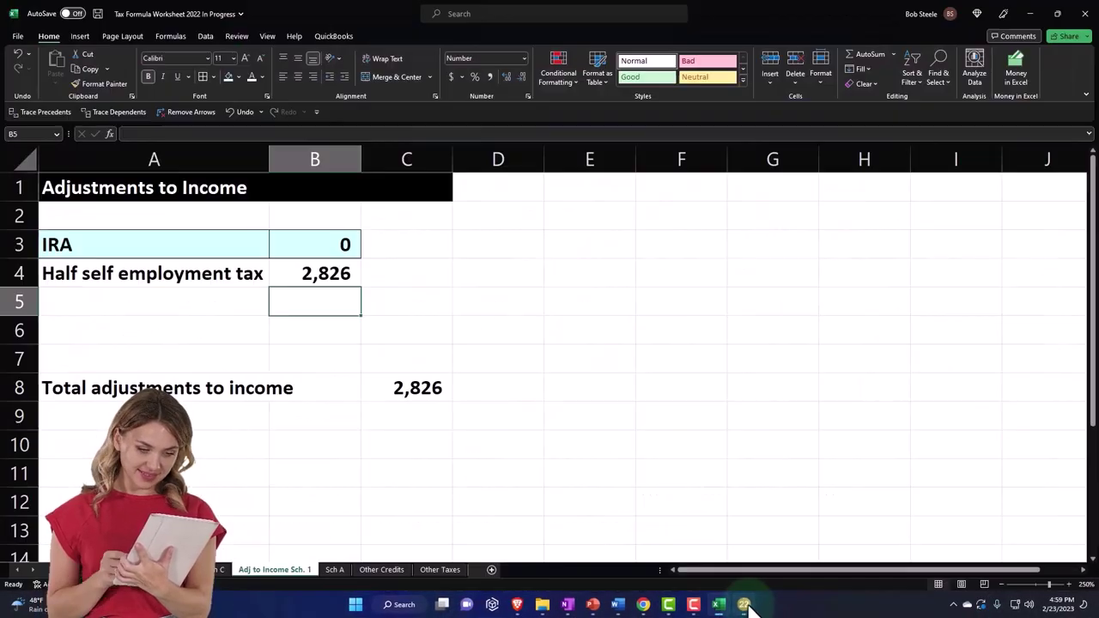
Shade A4:B4 blue, check the C8 adjustments sum, then view AGI 137,174 on Tax Formula F1040.
{"action": "left_click", "coordinate": [201, 270]}
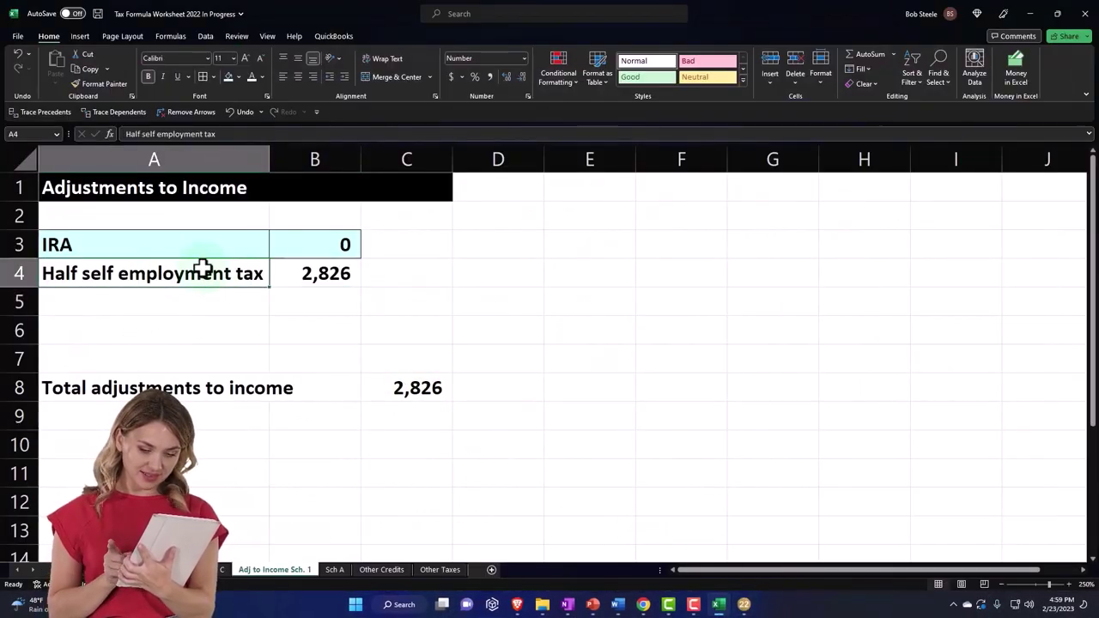
{"action": "left_click_drag", "start_coordinate": [277, 273], "coordinate": [279, 277]}
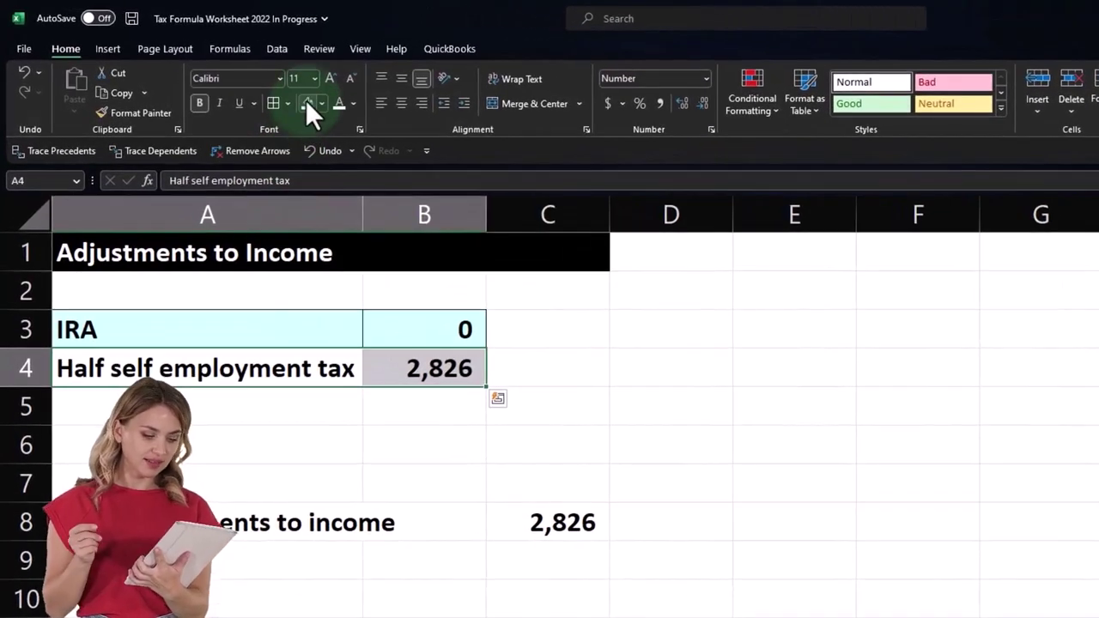
{"action": "left_click", "coordinate": [563, 517]}
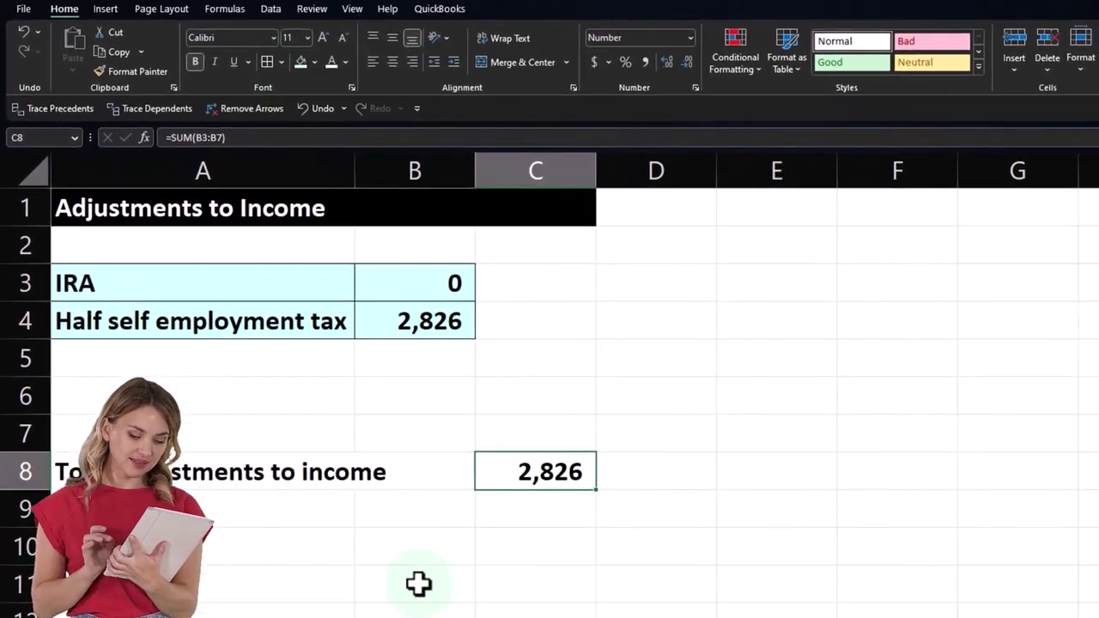
{"action": "key", "text": "ctrl+Page_Up"}
{"action": "key", "text": "ctrl+Page_Up"}
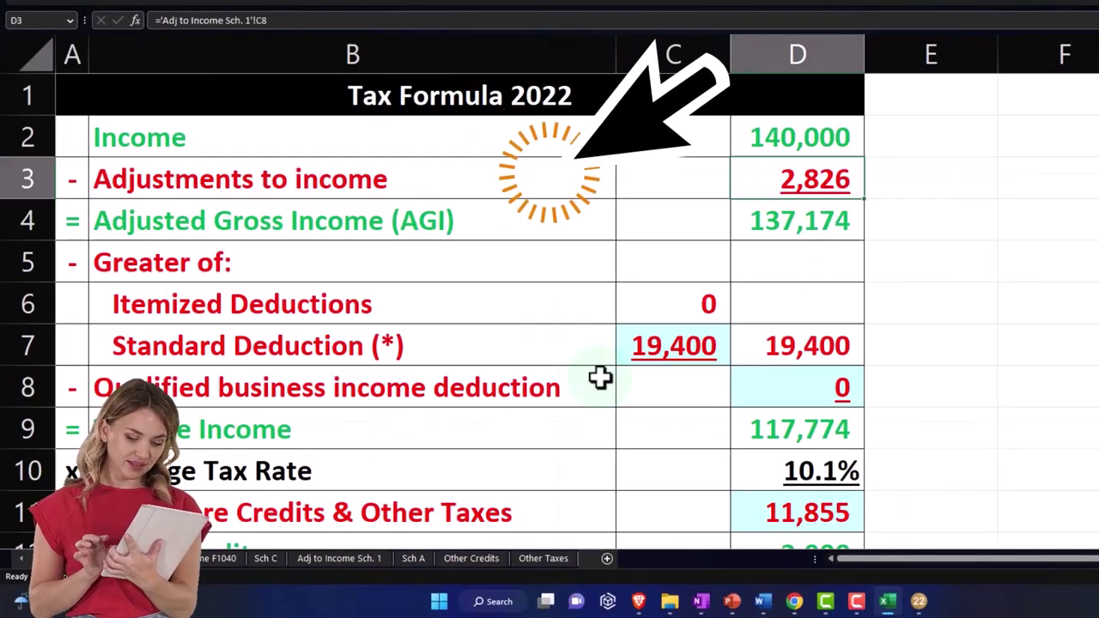
{"action": "left_click", "coordinate": [855, 146]}
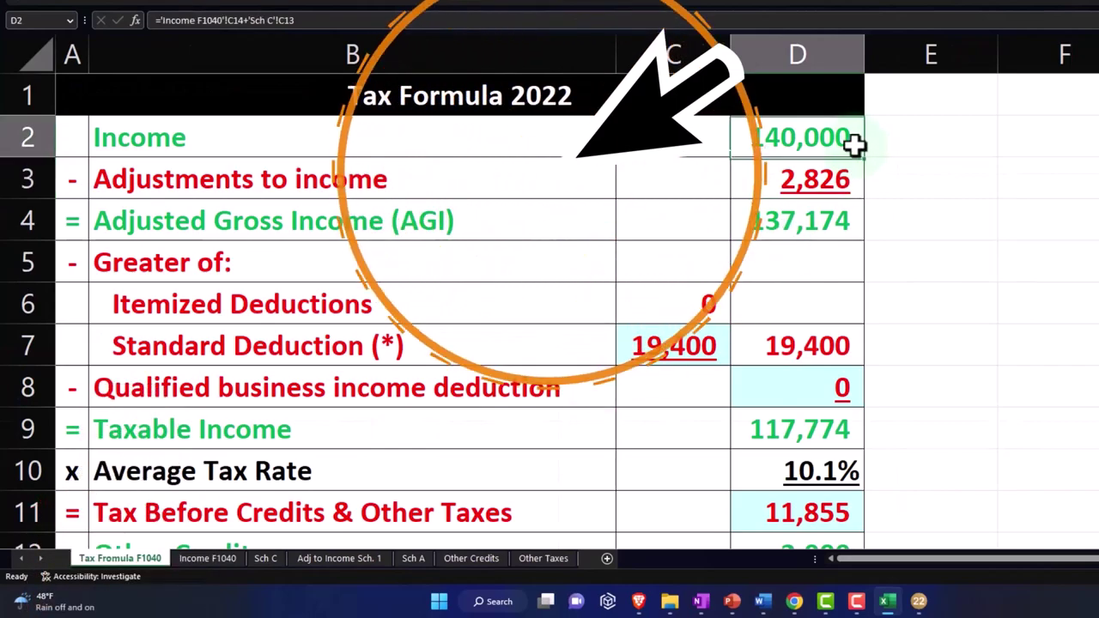